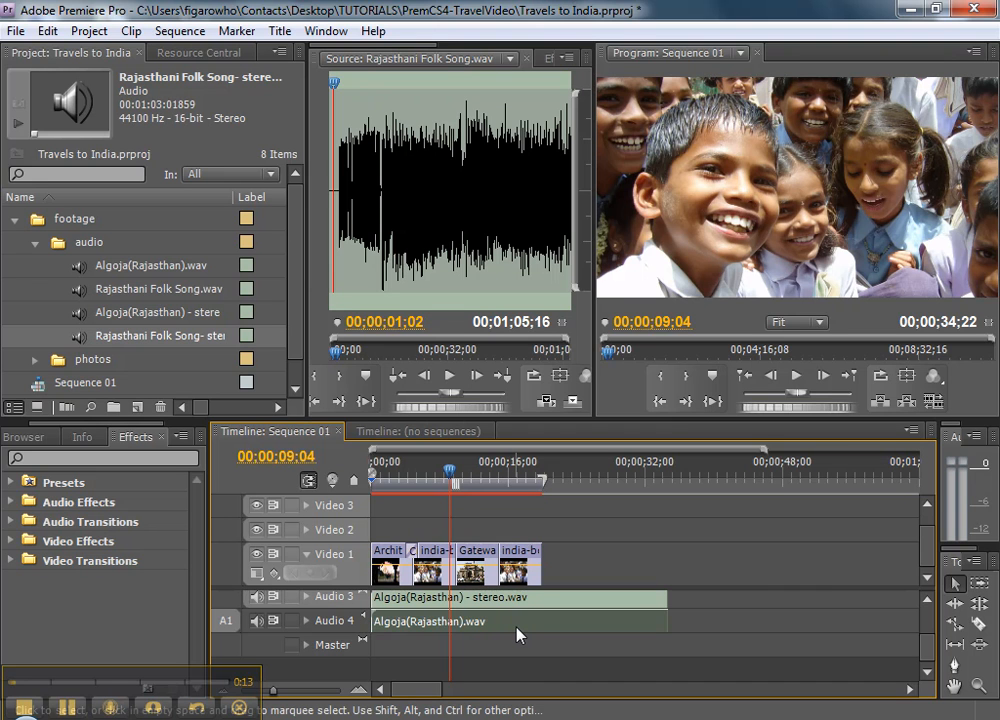
Delete the Algoja(Rajasthan).wav clip from Audio 4 and select the Algoja(Rajasthan) - stereo.wav clip on Audio 3
{"action": "key", "text": "Delete"}
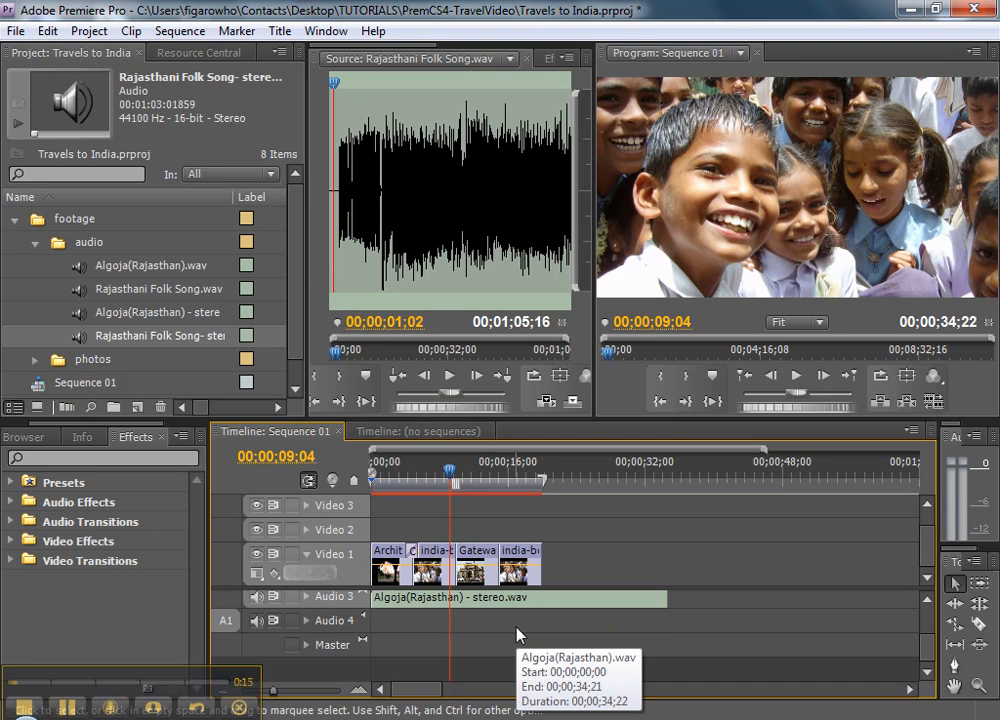
{"action": "left_click", "coordinate": [490, 600]}
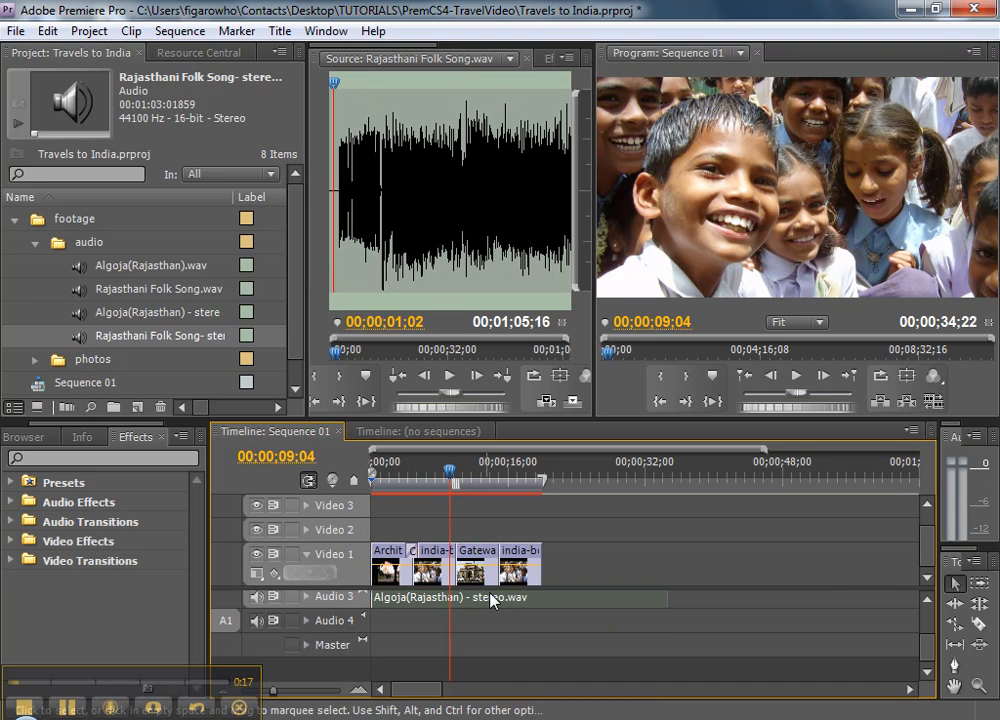
Split the Algoja(Rajasthan) - stereo.wav clip on Audio 3 with the Razor tool at 00;00;20;00, where the last photo ends
{"action": "left_click_drag", "start_coordinate": [471, 472], "coordinate": [336, 481]}
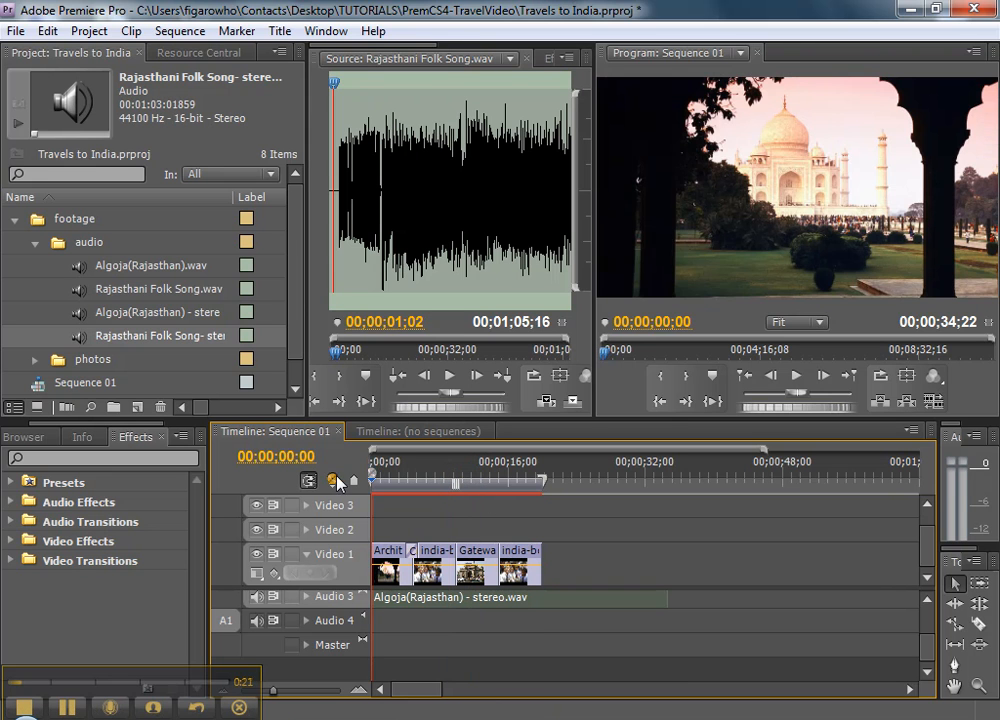
{"action": "left_click_drag", "start_coordinate": [402, 476], "coordinate": [541, 474]}
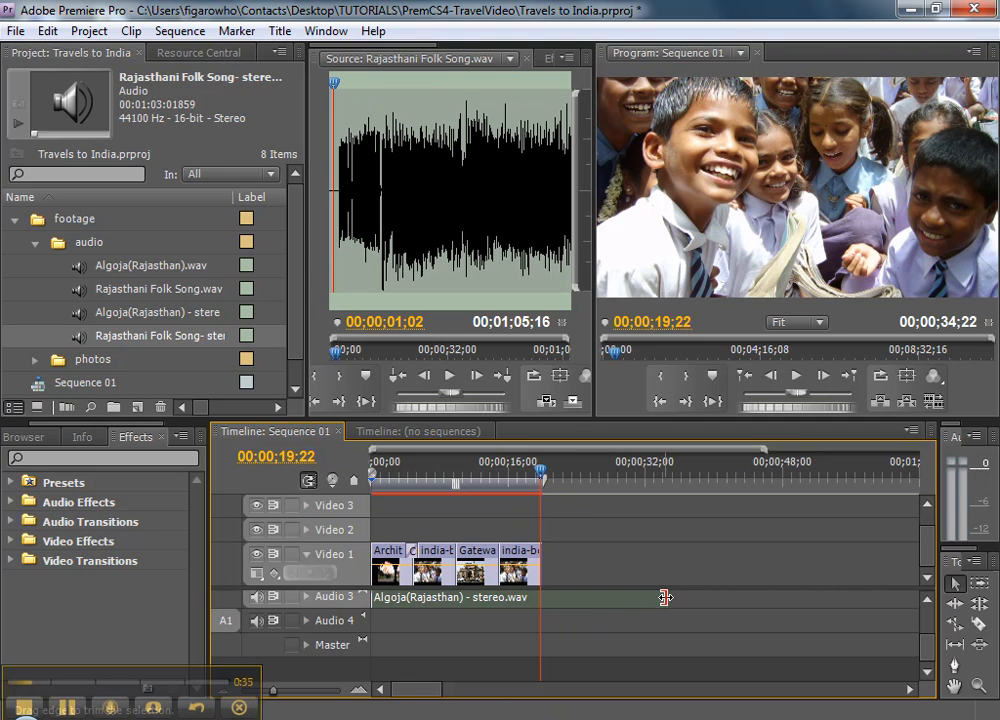
{"action": "left_click_drag", "start_coordinate": [665, 597], "coordinate": [686, 602]}
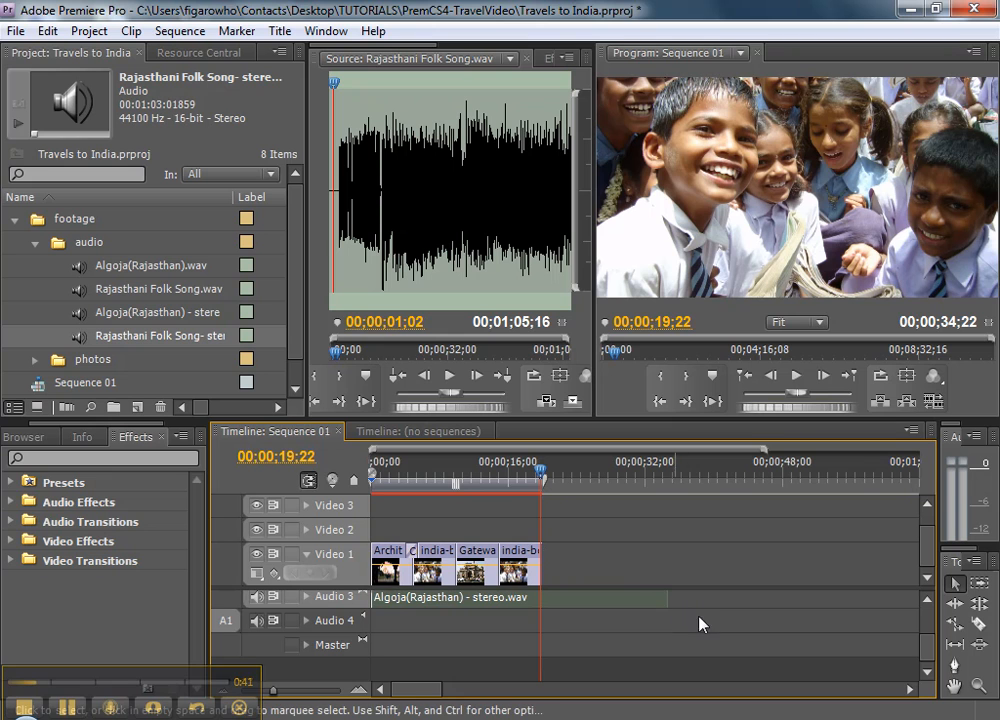
{"action": "left_click", "coordinate": [359, 692]}
{"action": "left_click", "coordinate": [359, 692]}
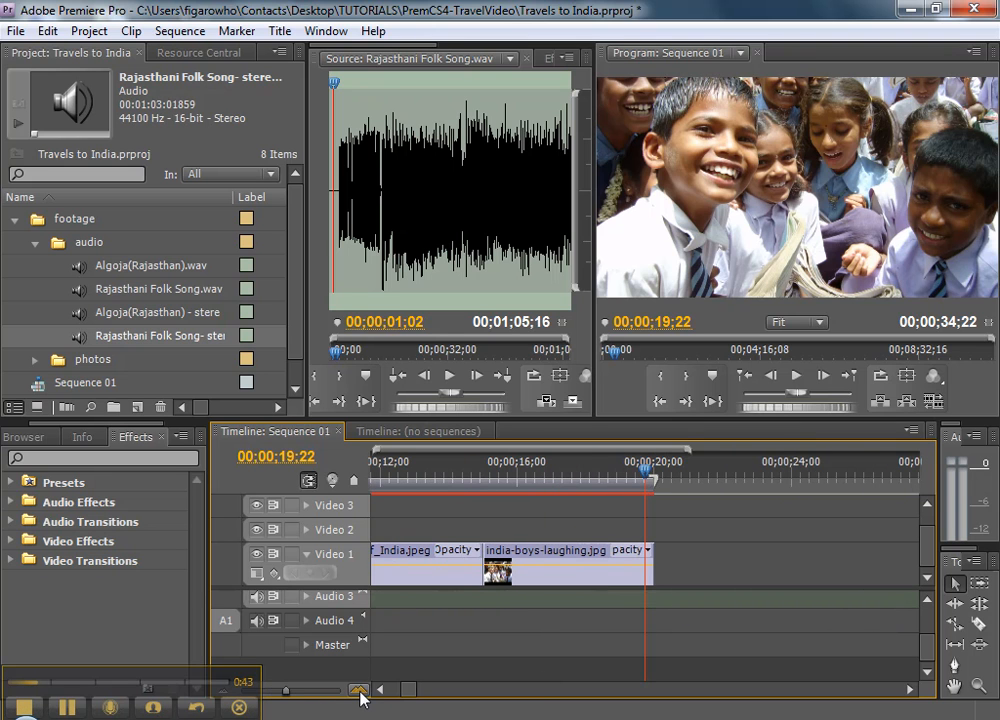
{"action": "left_click_drag", "start_coordinate": [648, 475], "coordinate": [655, 474]}
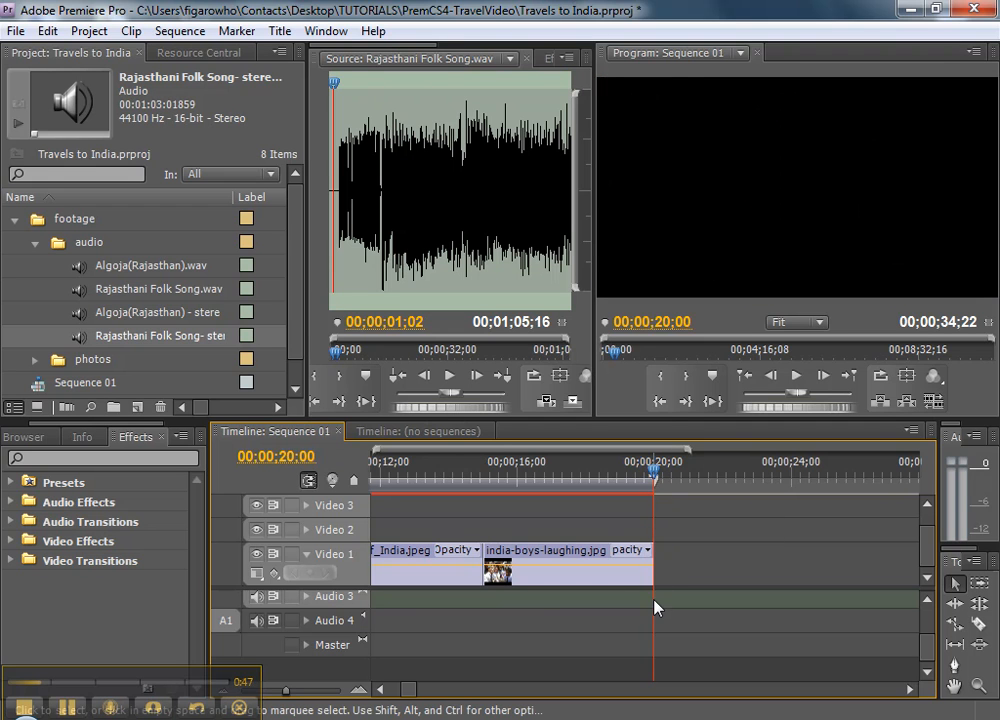
{"action": "left_click", "coordinate": [979, 625]}
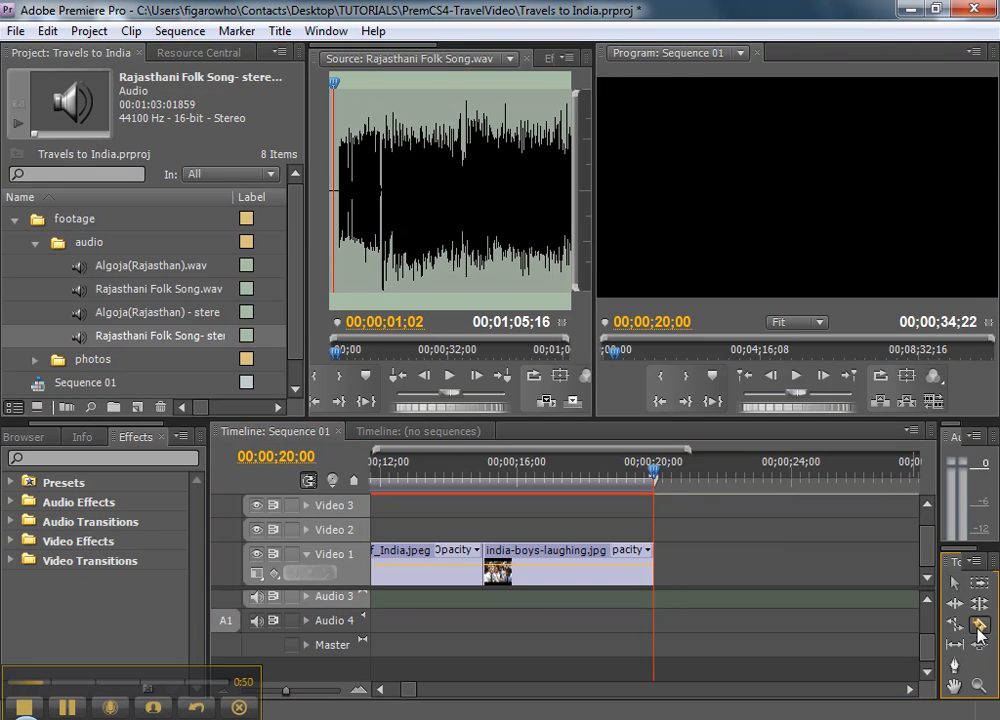
{"action": "left_click", "coordinate": [659, 600]}
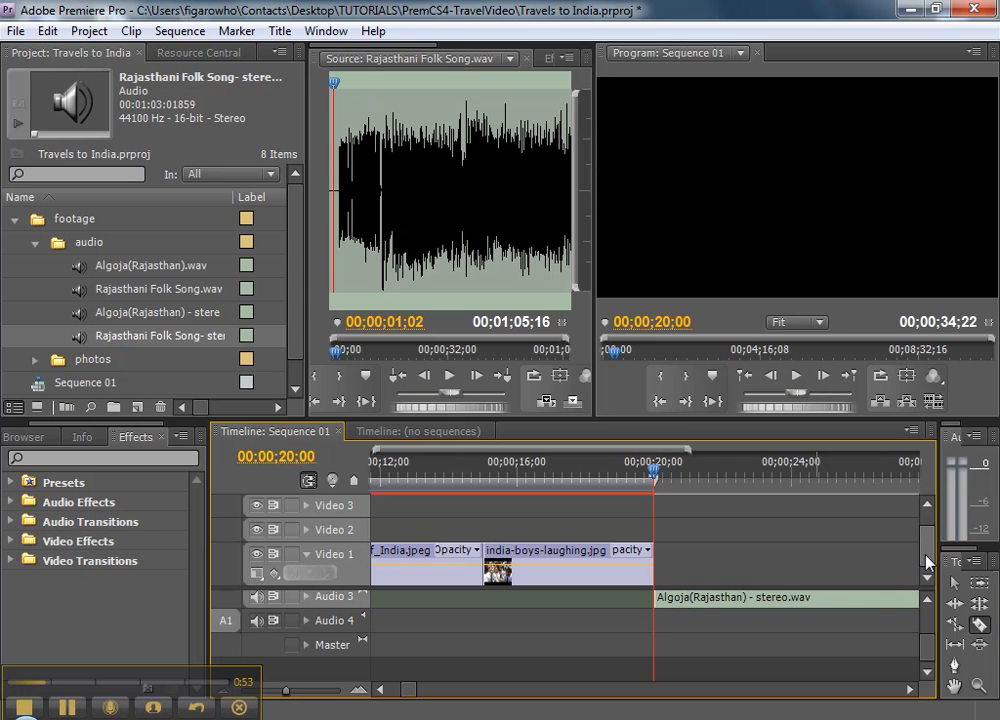
Delete the part of the Audio 3 clip that extends past the end of the last photo
{"action": "left_click", "coordinate": [956, 584]}
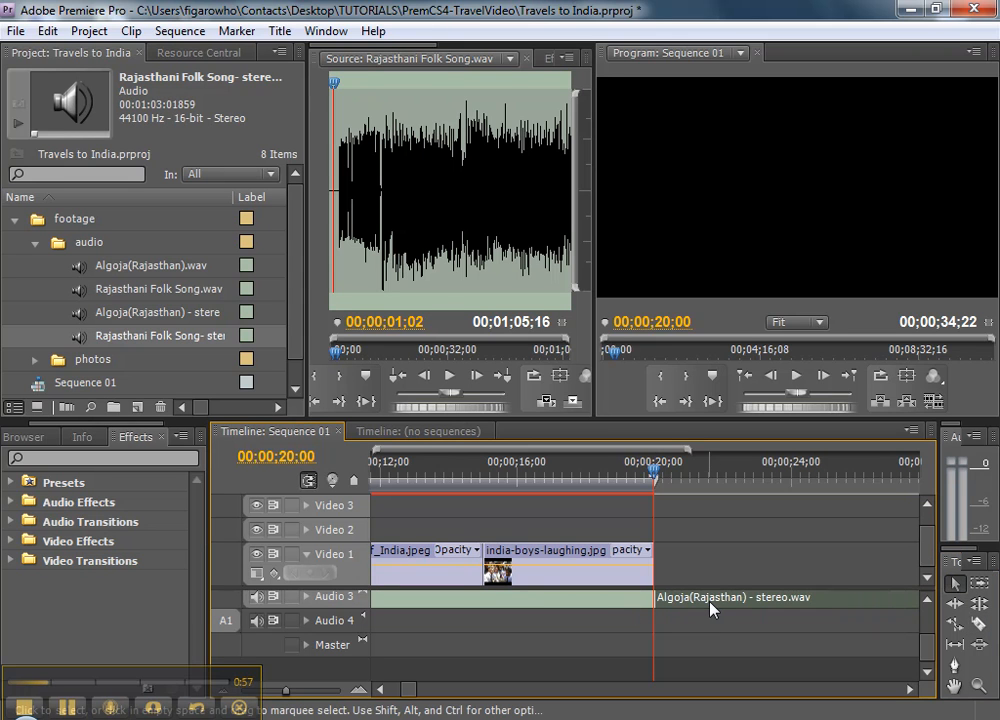
{"action": "left_click", "coordinate": [740, 607]}
{"action": "key", "text": "Delete"}
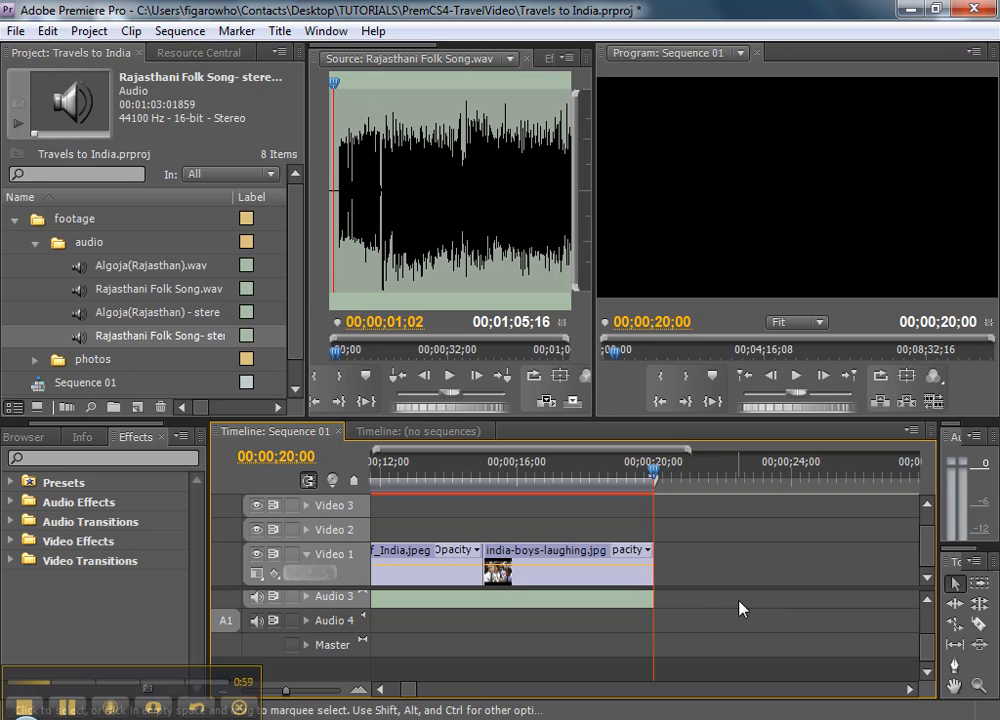
Play the end of the sequence from about 00;00;18;27 to check how the trimmed music stops
{"action": "left_click", "coordinate": [634, 605]}
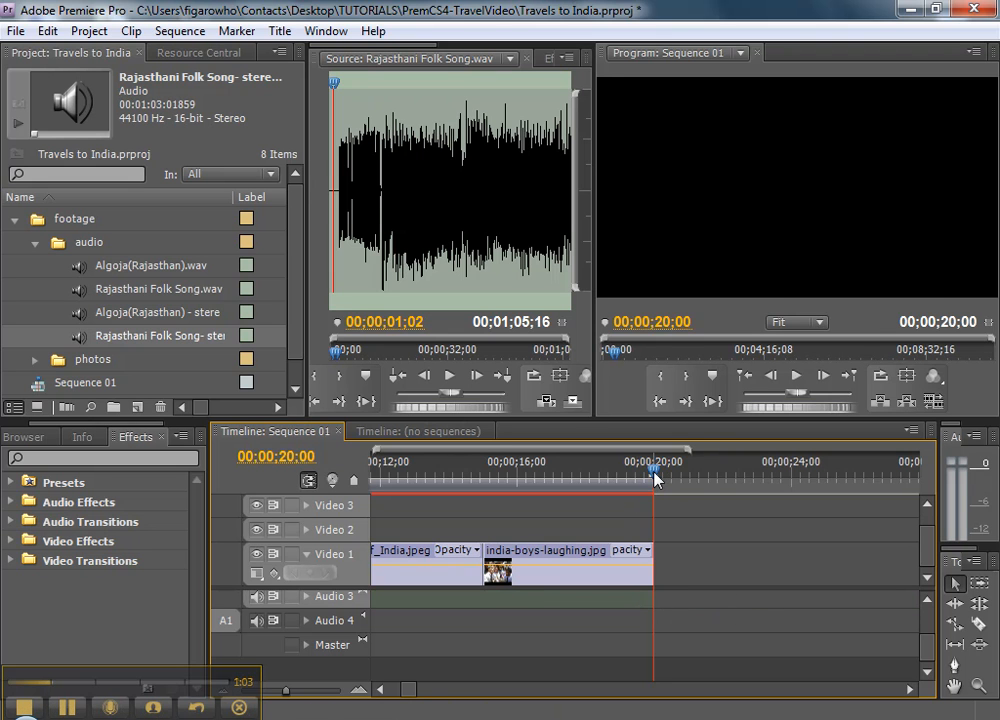
{"action": "left_click_drag", "start_coordinate": [655, 478], "coordinate": [618, 484]}
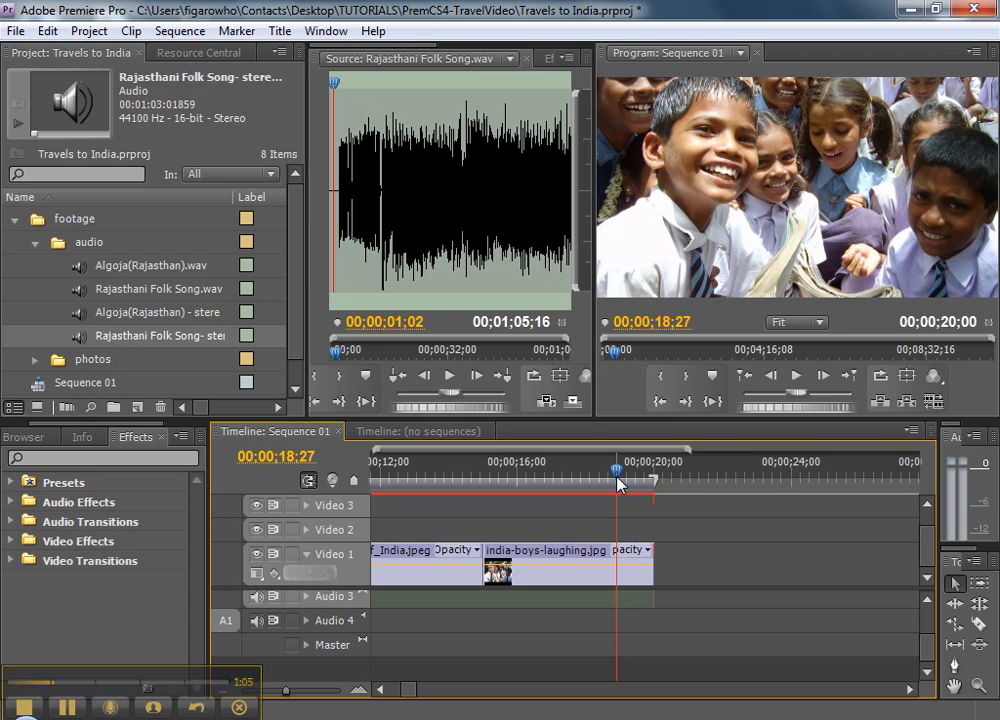
{"action": "key", "text": "space"}
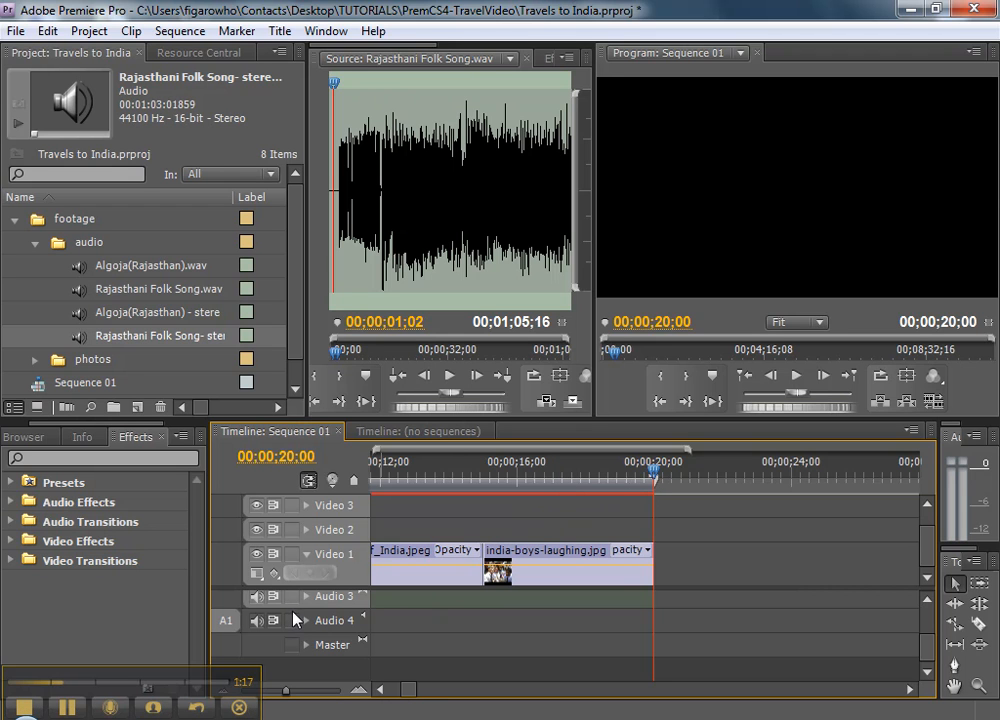
Fit the whole sequence in the timeline, expand the Audio 3 track to show its waveform and make the track taller
{"action": "left_click", "coordinate": [437, 626]}
{"action": "scroll", "coordinate": [433, 620], "scroll_direction": "up", "scroll_amount": 1}
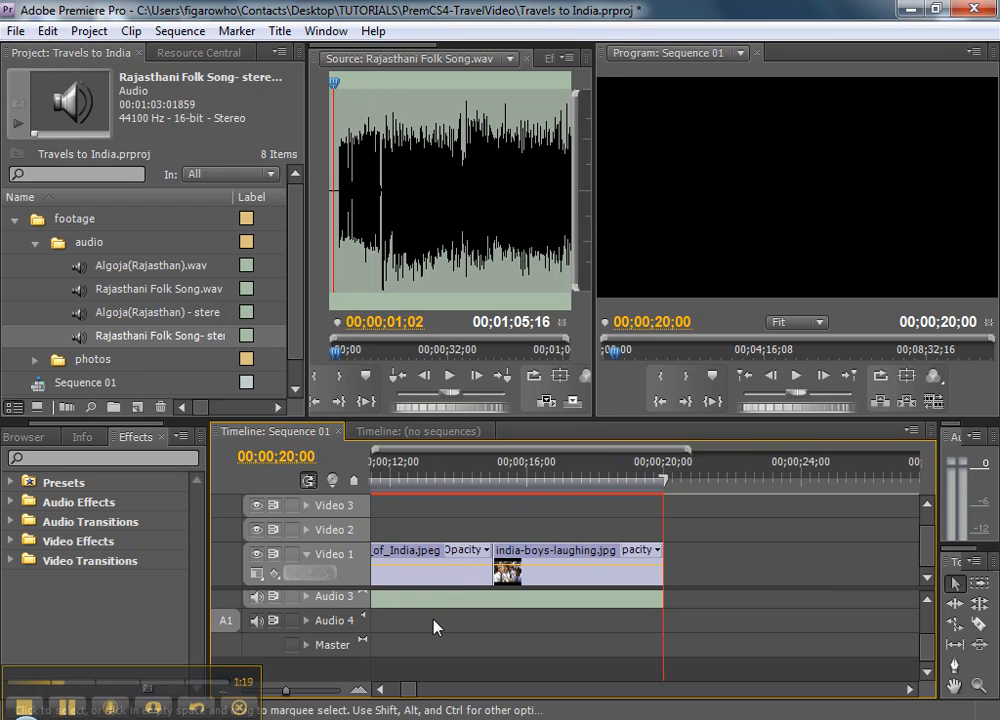
{"action": "scroll", "coordinate": [437, 624], "scroll_direction": "up", "scroll_amount": 3}
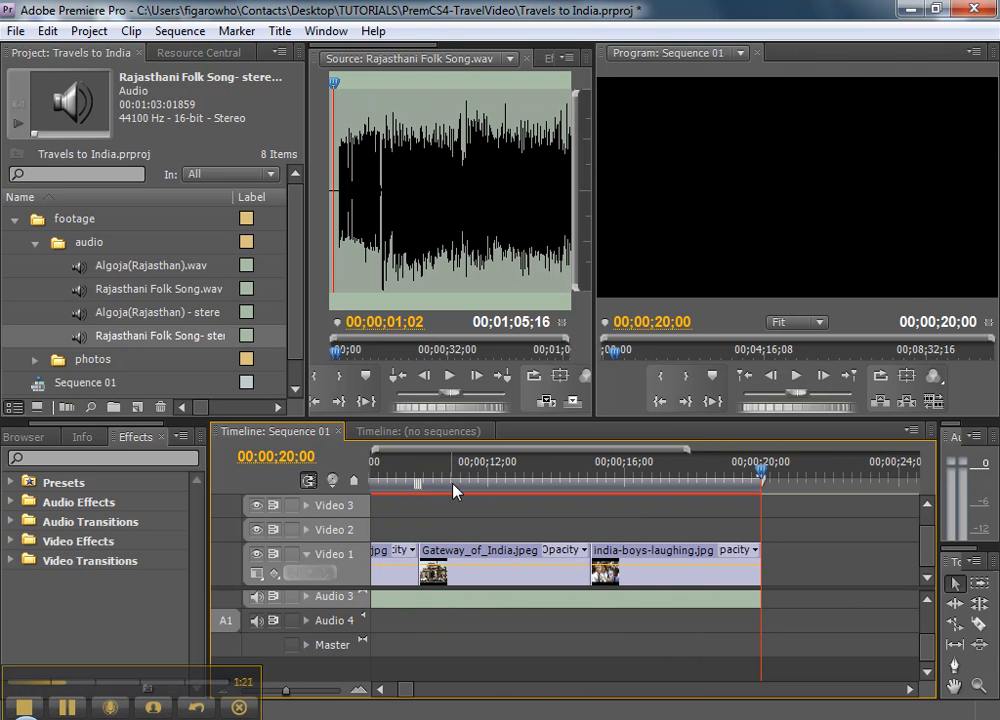
{"action": "left_click_drag", "start_coordinate": [452, 464], "coordinate": [357, 452]}
{"action": "key", "text": "backslash"}
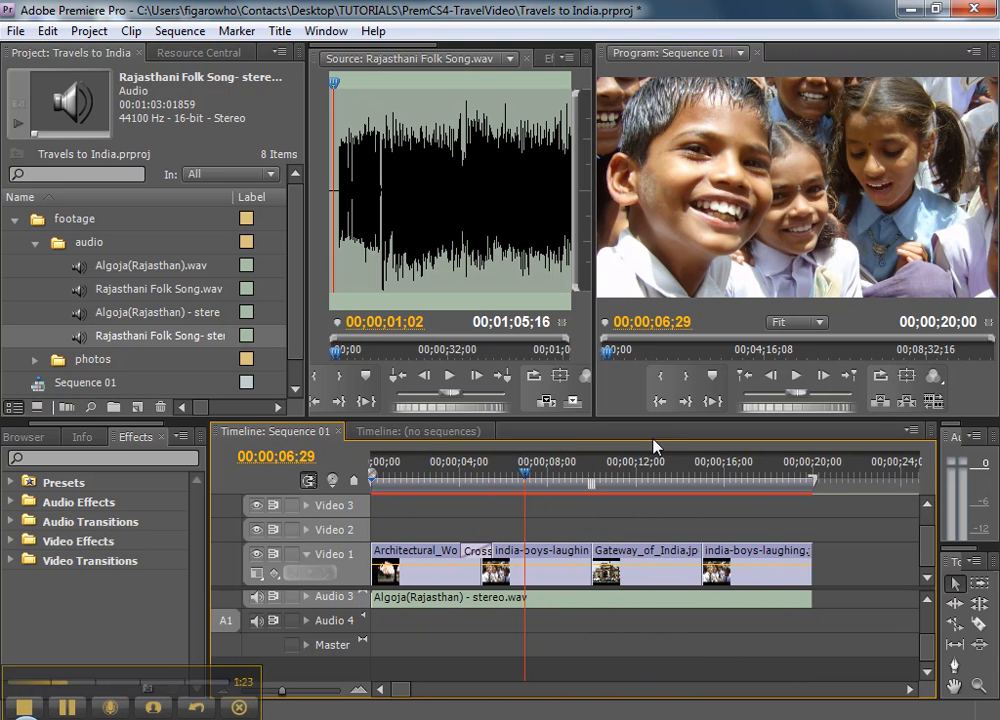
{"action": "left_click_drag", "start_coordinate": [703, 451], "coordinate": [721, 451]}
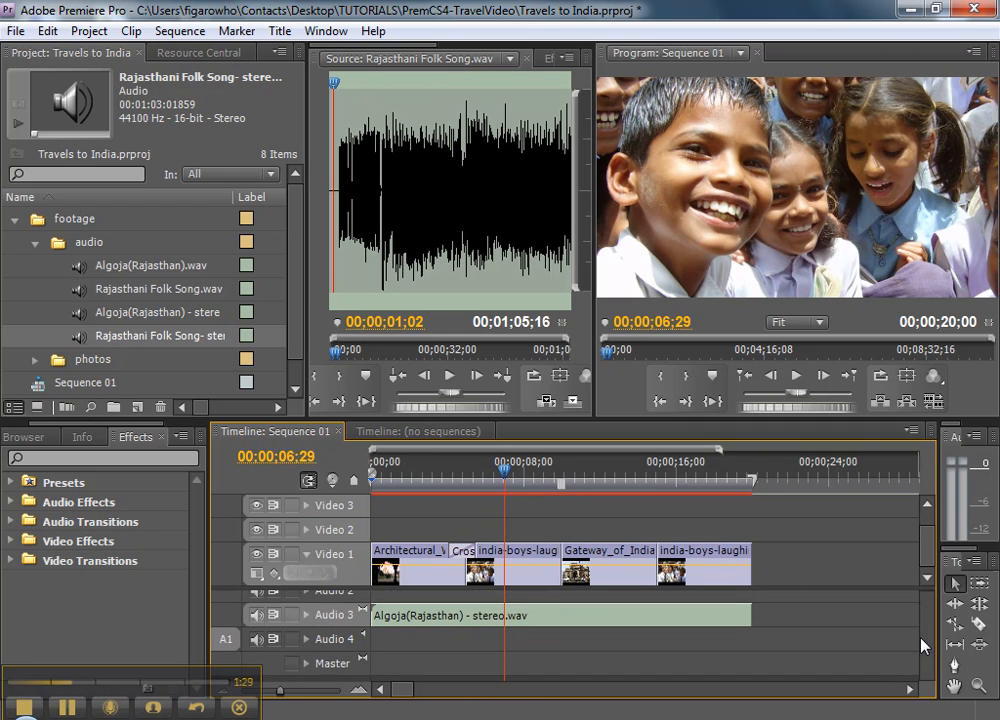
{"action": "scroll", "coordinate": [920, 652], "scroll_direction": "up", "scroll_amount": 1}
{"action": "left_click", "coordinate": [306, 628]}
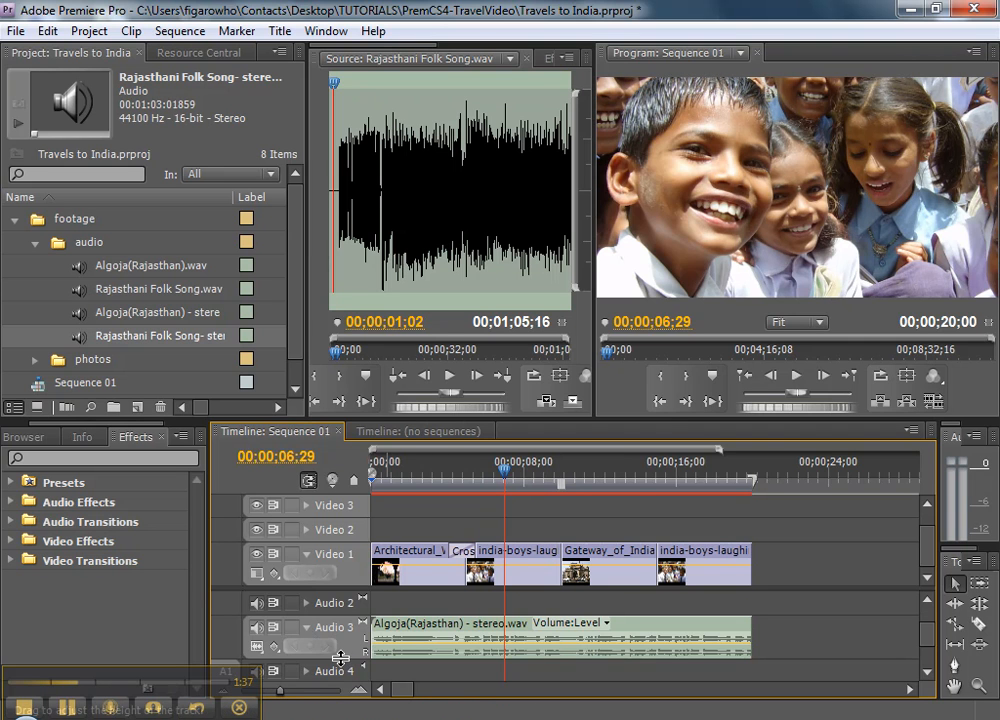
{"action": "left_click_drag", "start_coordinate": [346, 674], "coordinate": [346, 680]}
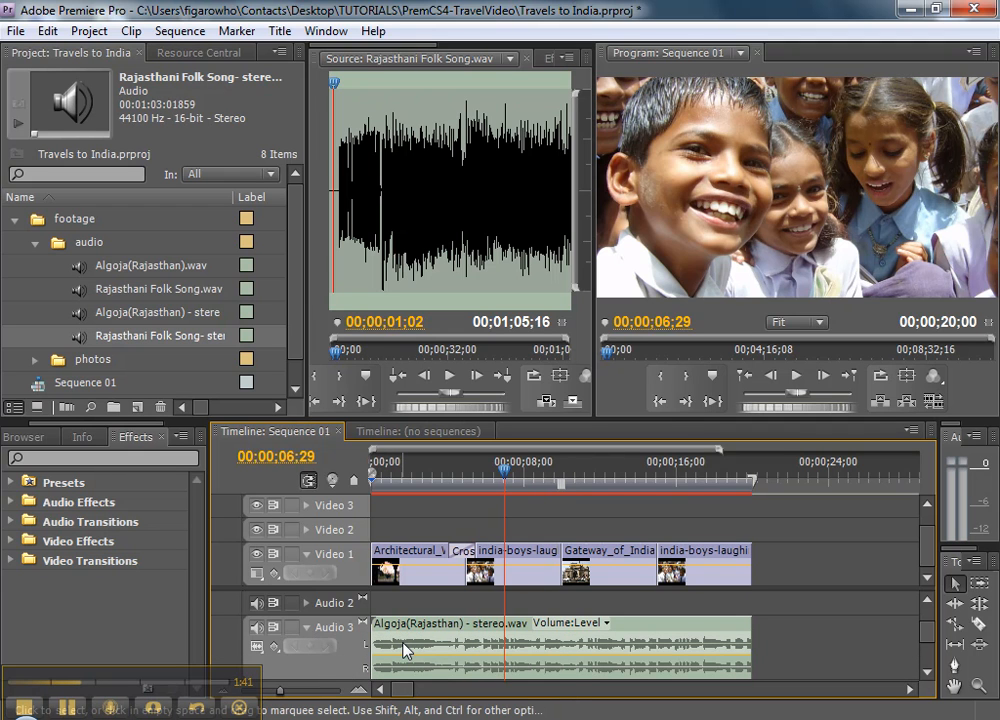
Move the playhead to about 00;00;09;03 and back to the first photo transition at 00;00;04;26 to compare with the waveform
{"action": "left_click", "coordinate": [510, 478]}
{"action": "left_click_drag", "start_coordinate": [510, 478], "coordinate": [544, 478]}
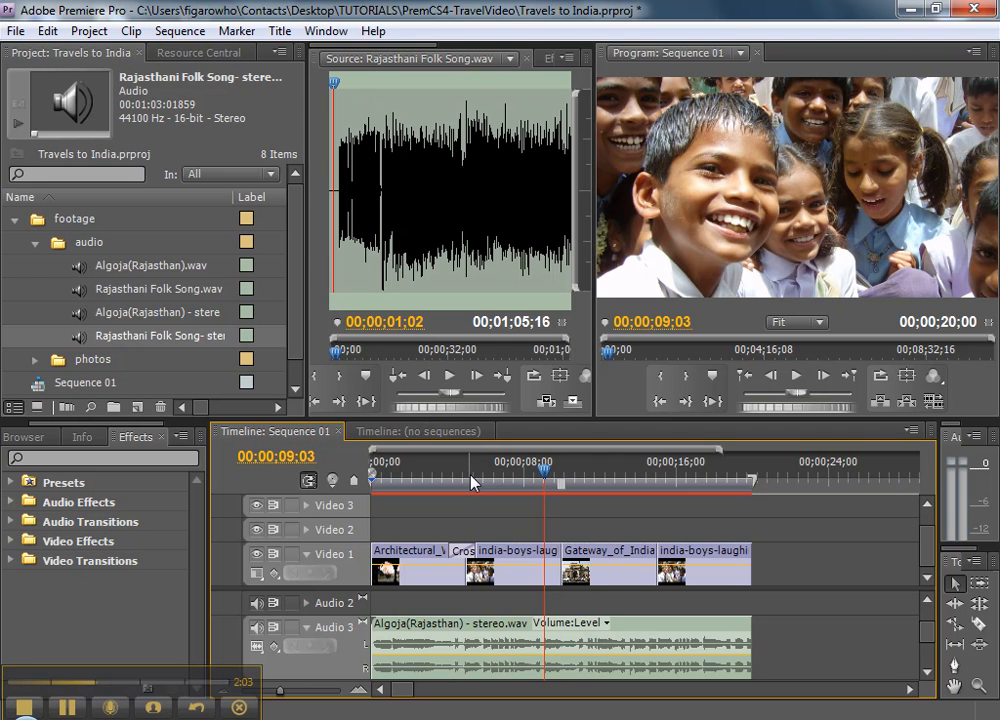
{"action": "left_click_drag", "start_coordinate": [471, 472], "coordinate": [465, 474]}
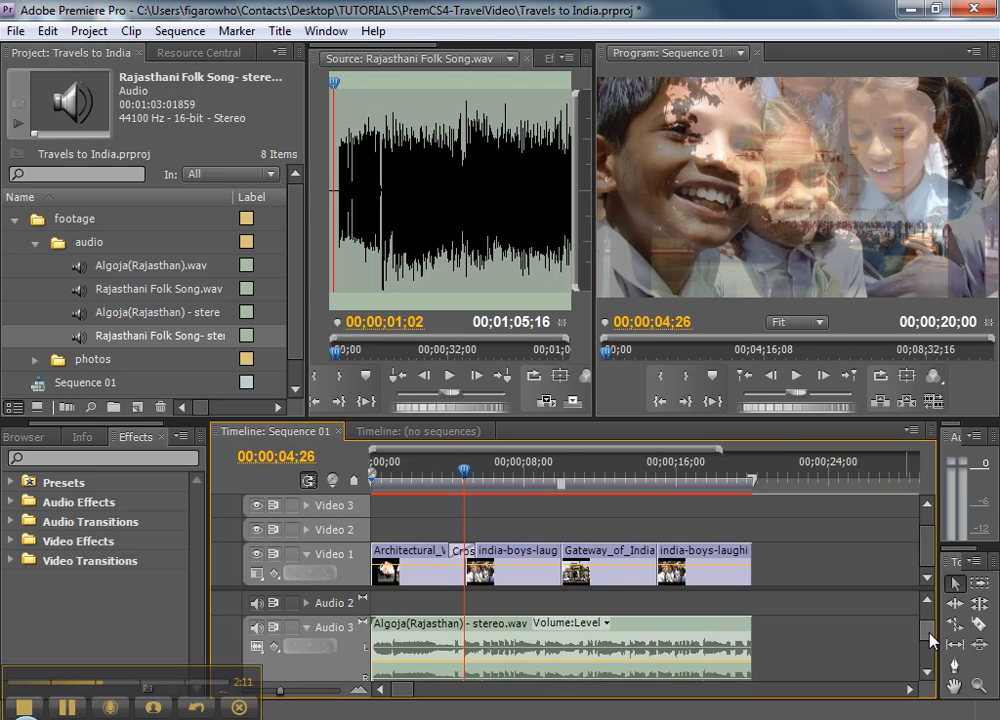
Enlarge the timeline area upward and increase the height of the Audio 3 track further for a bigger waveform
{"action": "scroll", "coordinate": [930, 634], "scroll_direction": "down", "scroll_amount": 1}
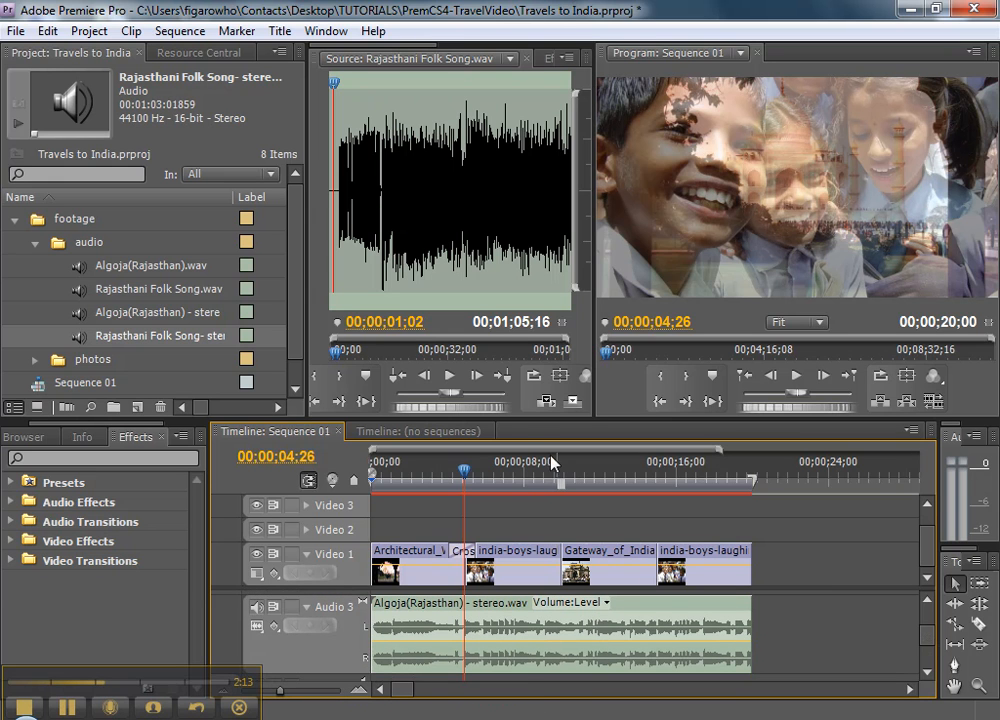
{"action": "left_click_drag", "start_coordinate": [521, 418], "coordinate": [521, 340]}
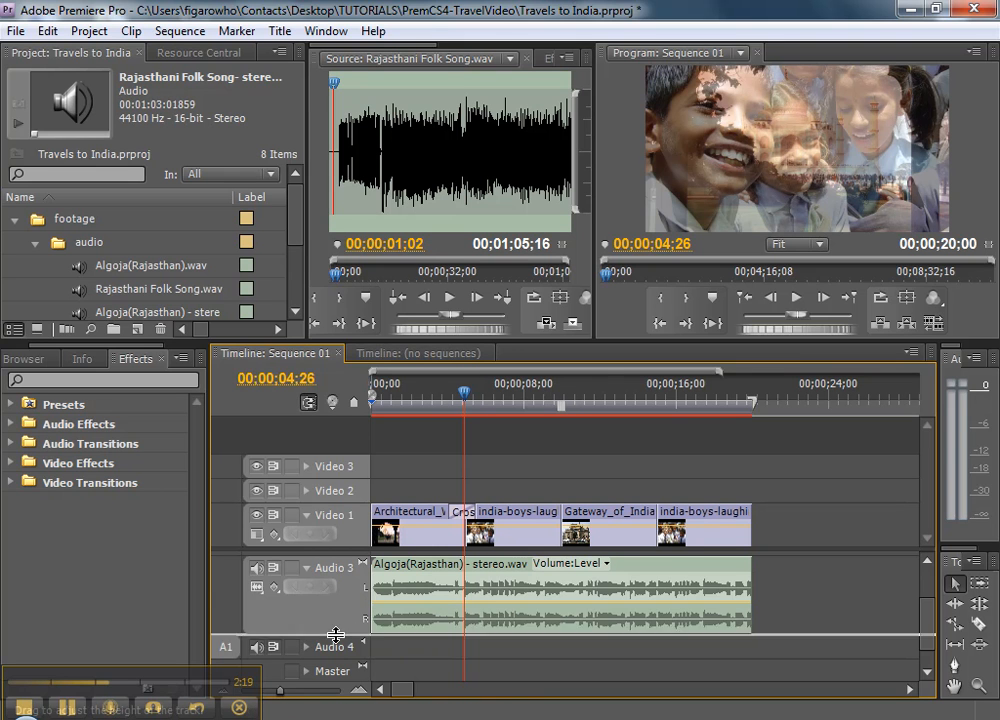
{"action": "left_click_drag", "start_coordinate": [343, 638], "coordinate": [343, 660]}
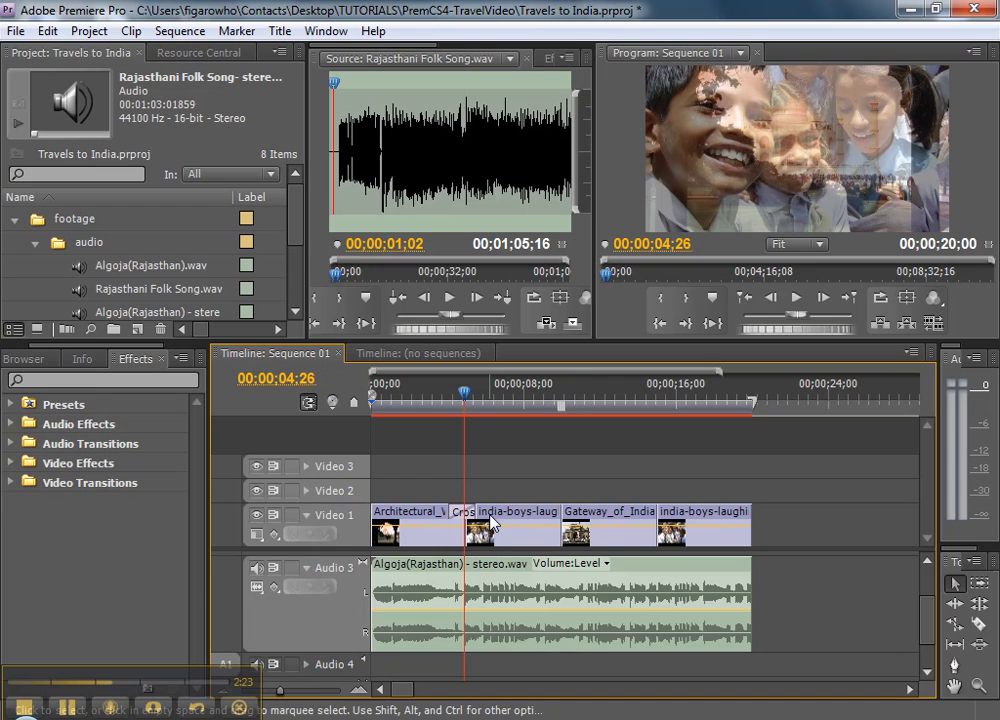
Apply the Constant Power audio crossfade to both the start and the end of the Audio 3 music clip
{"action": "left_click", "coordinate": [395, 580]}
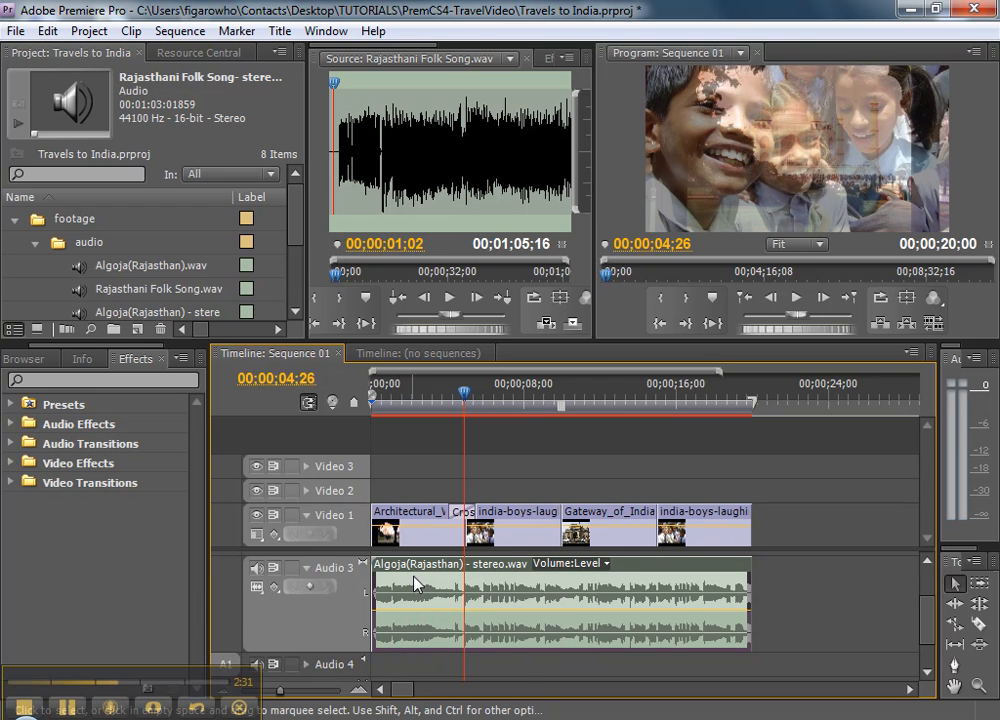
{"action": "left_click", "coordinate": [10, 443]}
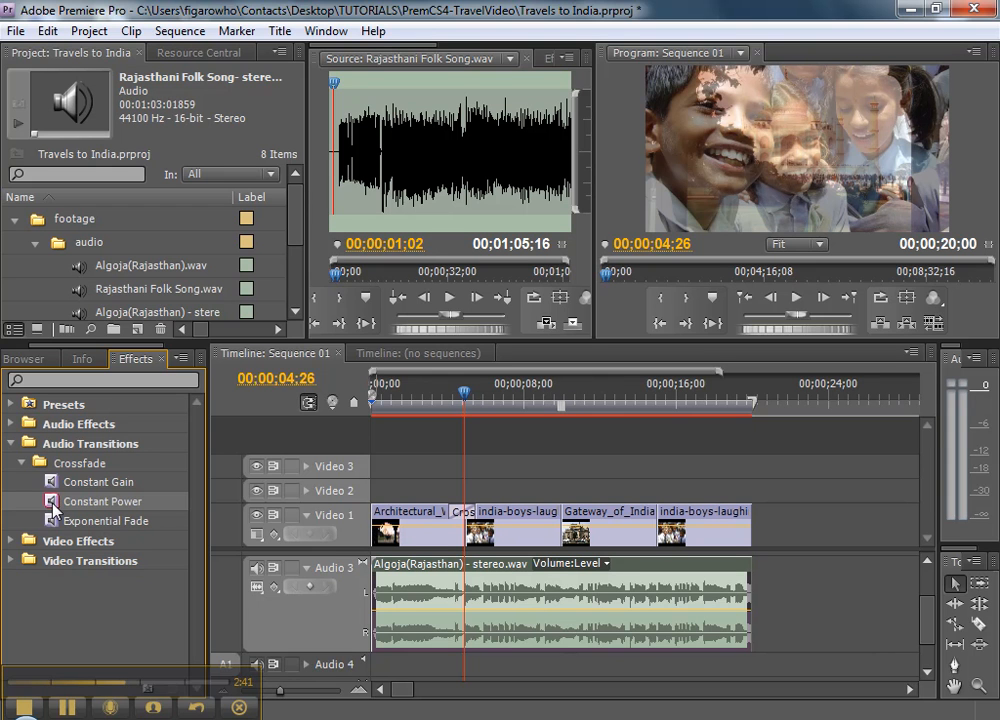
{"action": "left_click_drag", "start_coordinate": [53, 512], "coordinate": [390, 600]}
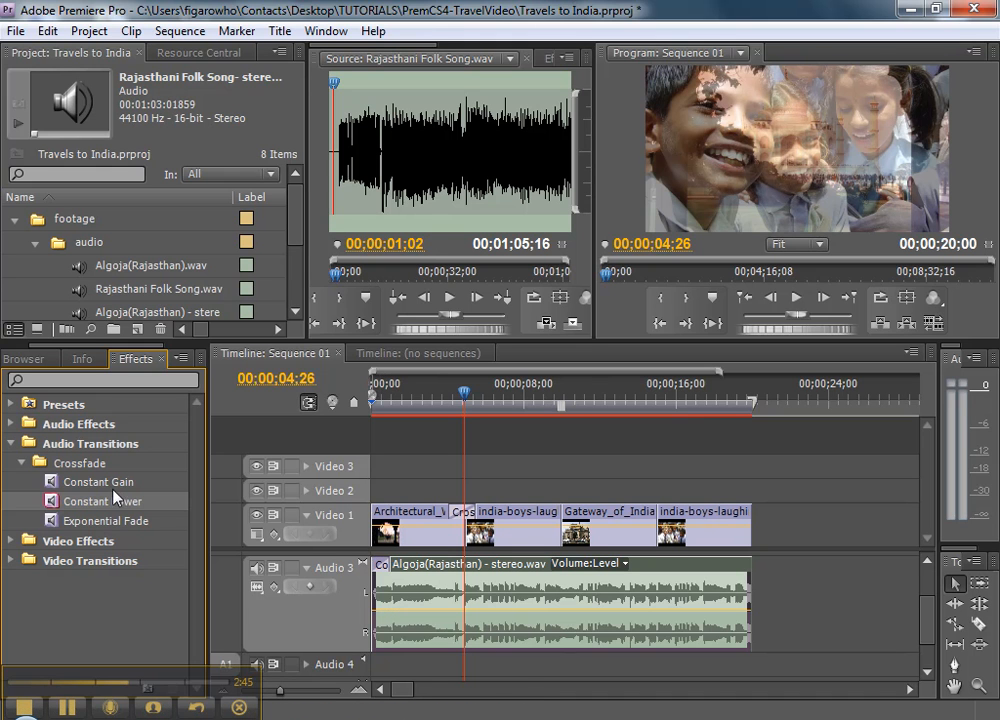
{"action": "left_click_drag", "start_coordinate": [50, 504], "coordinate": [770, 605]}
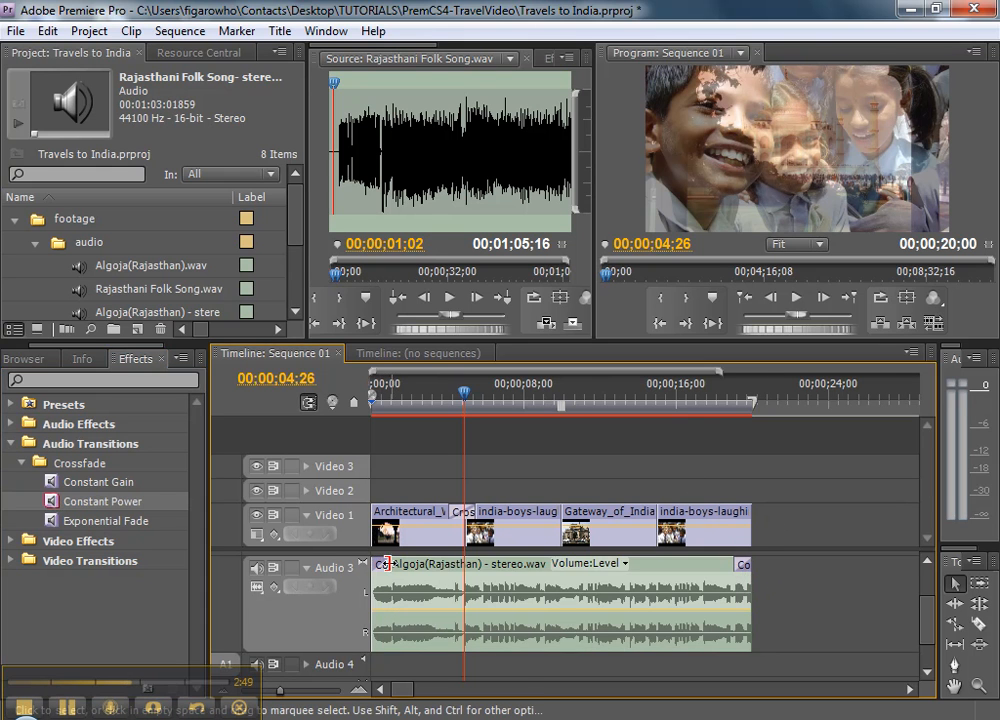
Lengthen the Constant Power fade at the music's start to about 1.8 seconds and the one at its end to about 2.4 seconds
{"action": "left_click", "coordinate": [670, 590]}
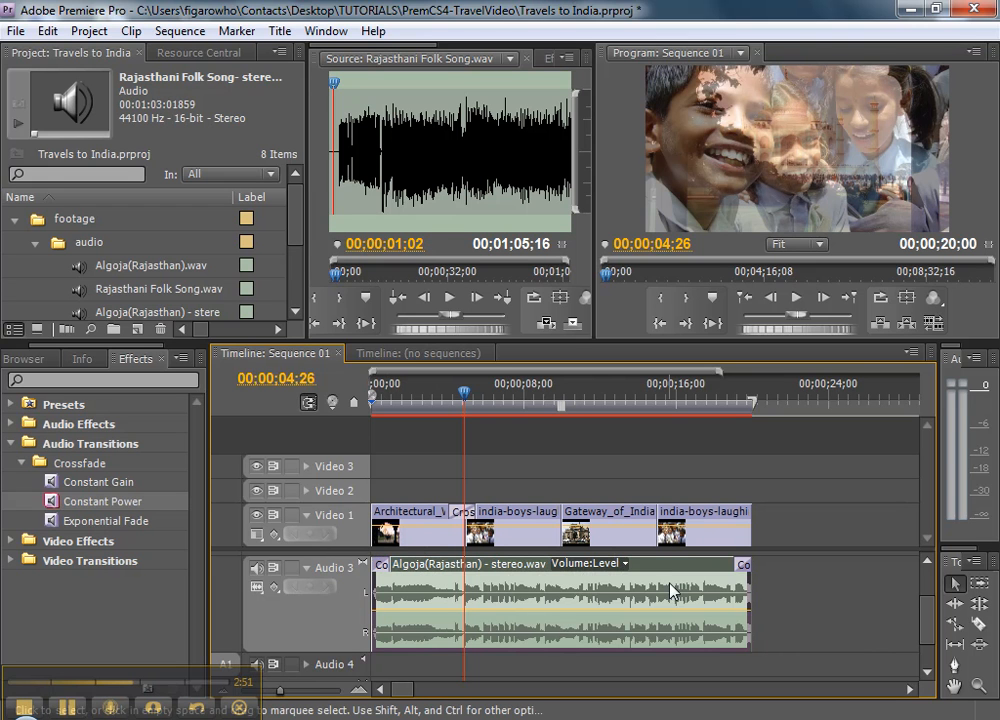
{"action": "left_click", "coordinate": [786, 596]}
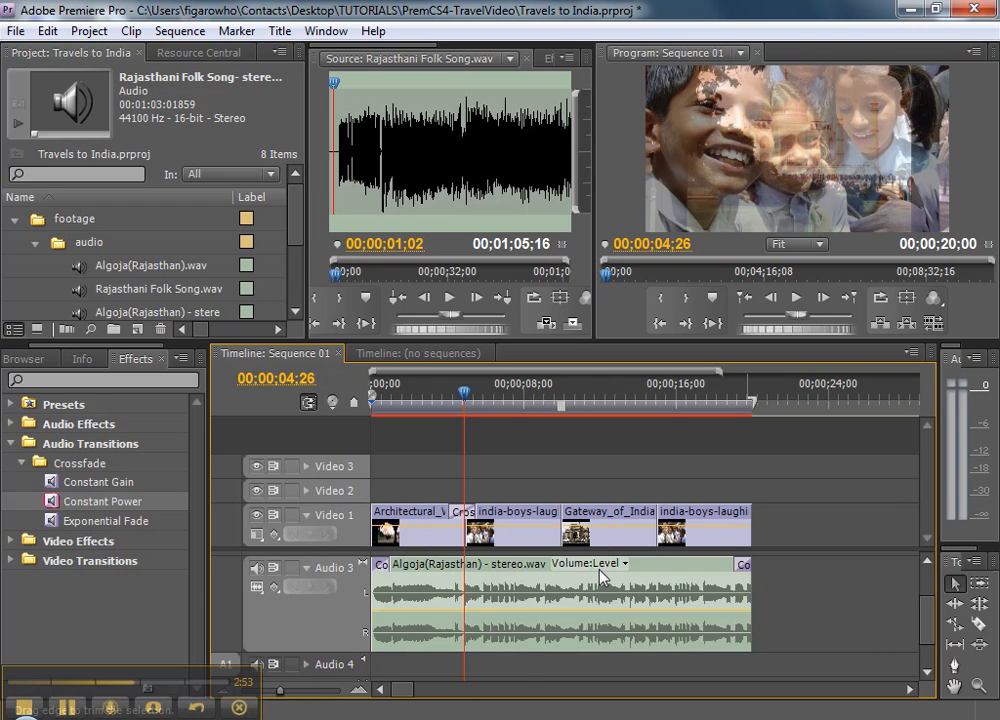
{"action": "left_click_drag", "start_coordinate": [385, 567], "coordinate": [405, 567]}
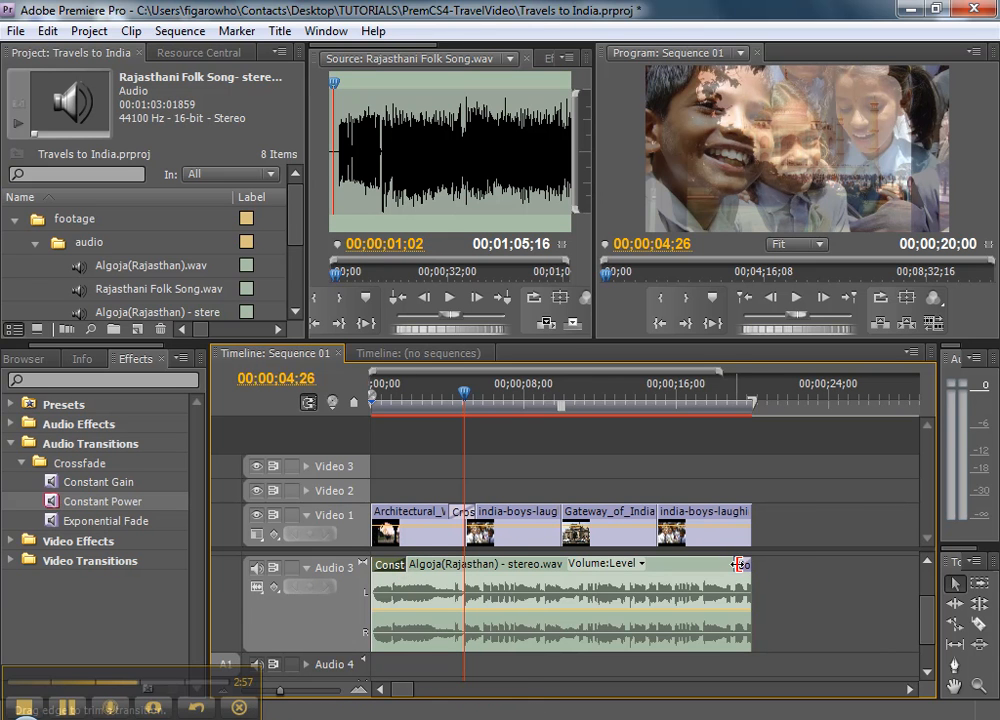
{"action": "left_click_drag", "start_coordinate": [752, 566], "coordinate": [709, 565]}
Play the sequence from its beginning and check the music's fade-in, then review the fade-out at the end
{"action": "left_click_drag", "start_coordinate": [463, 395], "coordinate": [370, 403]}
{"action": "key", "text": "space"}
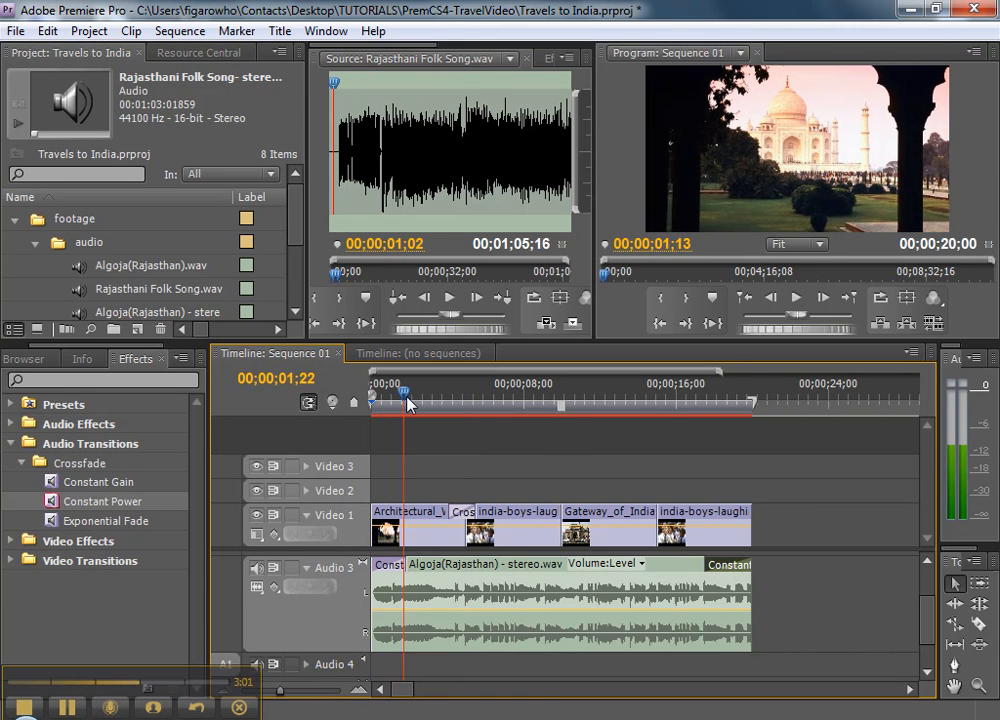
{"action": "left_click", "coordinate": [690, 398]}
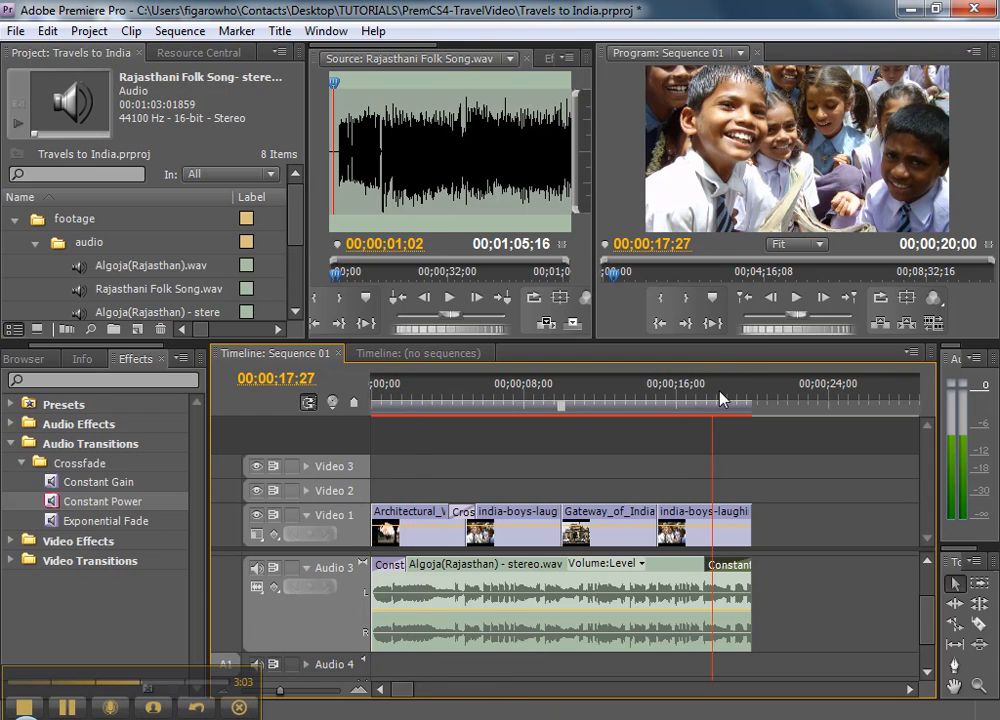
{"action": "left_click_drag", "start_coordinate": [728, 391], "coordinate": [757, 395]}
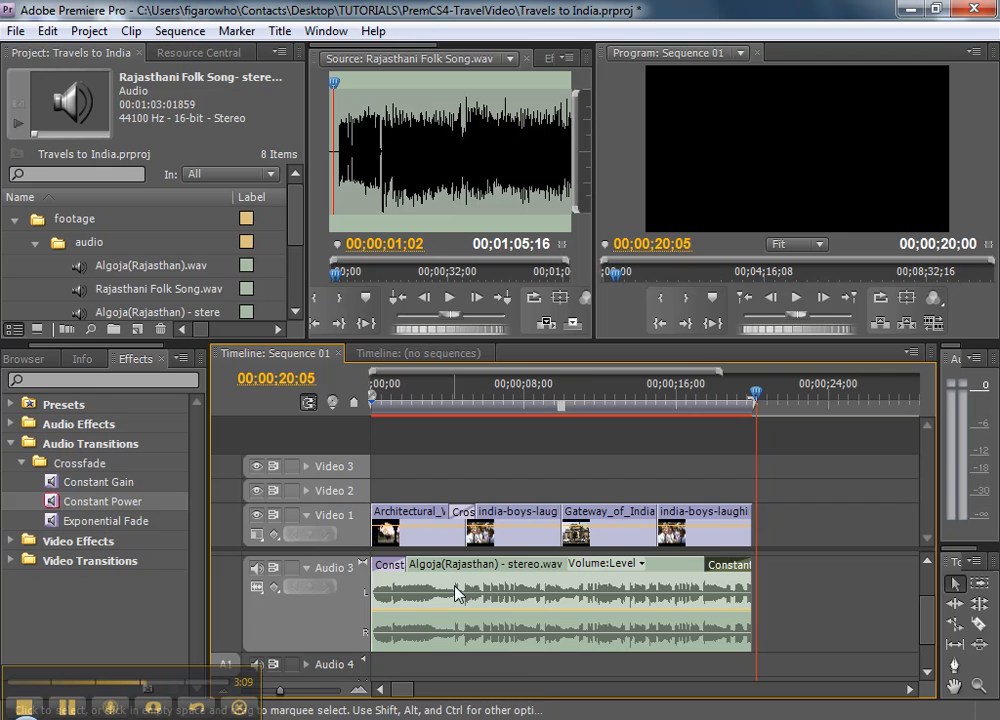
Delete the Constant Power fade at the music clip's start and return the playhead to the beginning of the sequence
{"action": "left_click", "coordinate": [387, 566]}
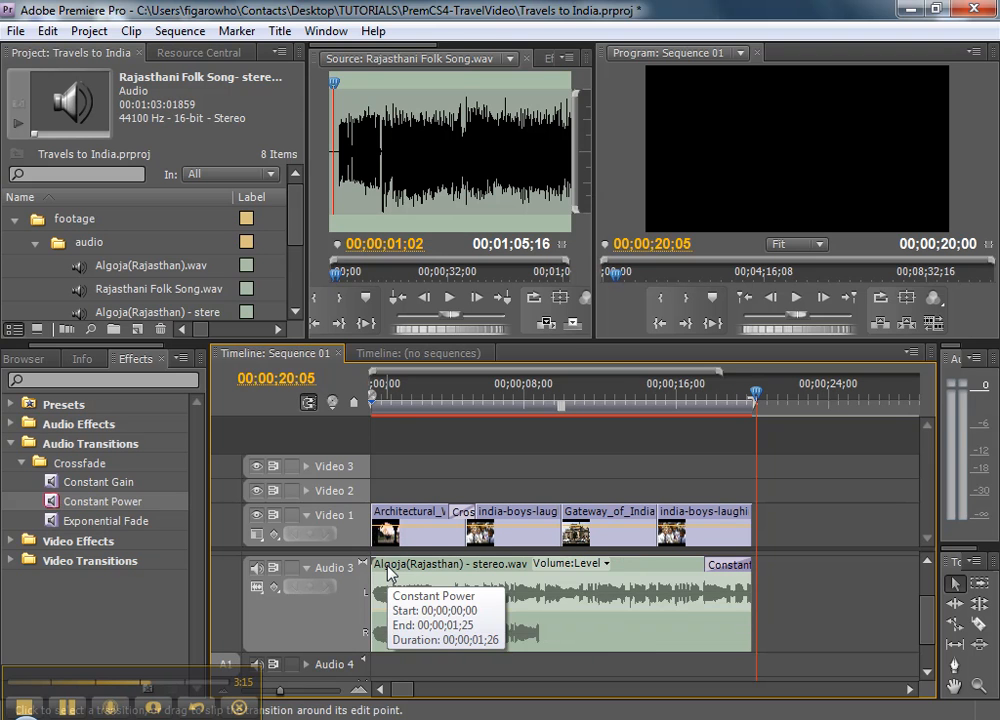
{"action": "key", "text": "Delete"}
{"action": "left_click_drag", "start_coordinate": [423, 393], "coordinate": [395, 393]}
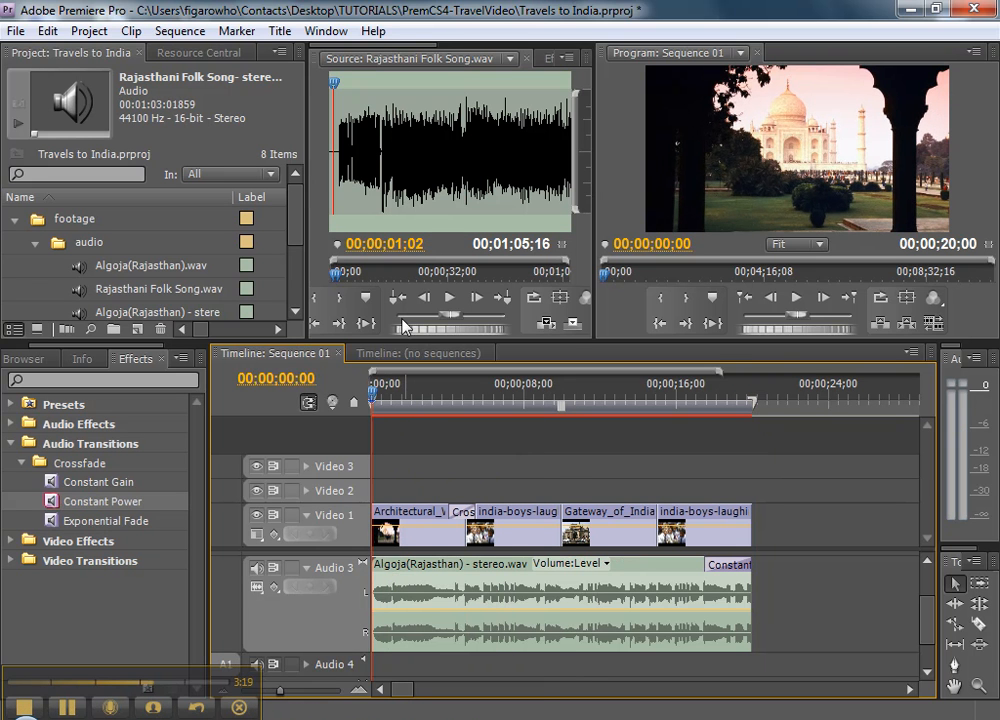
Open the Audio 3 music clip's effect controls in an enlarged monitor area and expand its Volume settings
{"action": "left_click", "coordinate": [438, 577]}
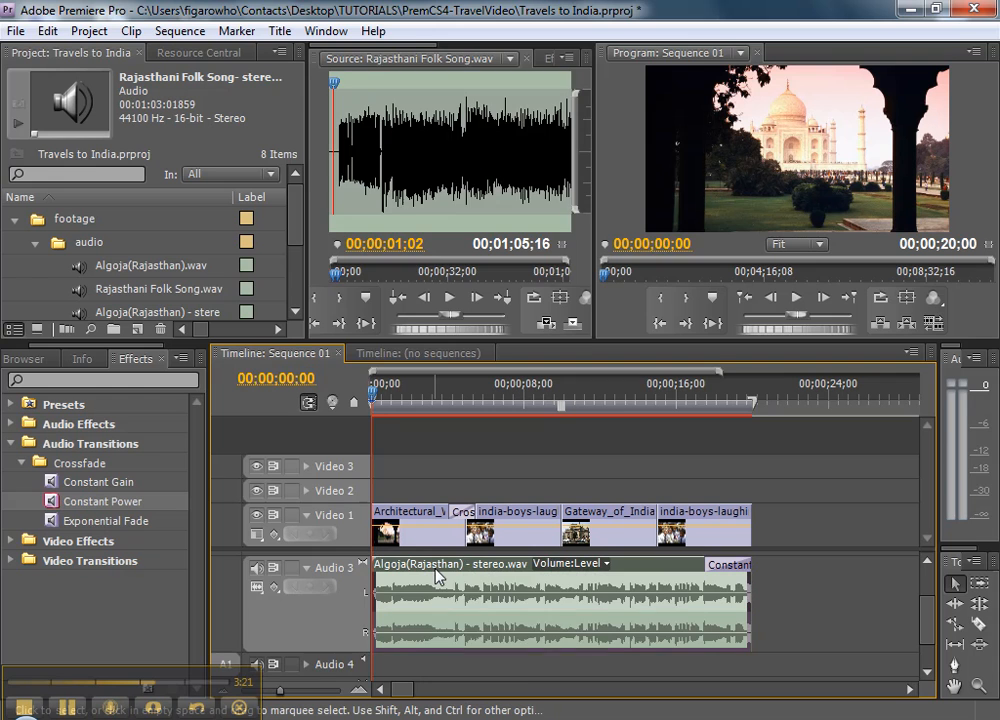
{"action": "double_click", "coordinate": [437, 576]}
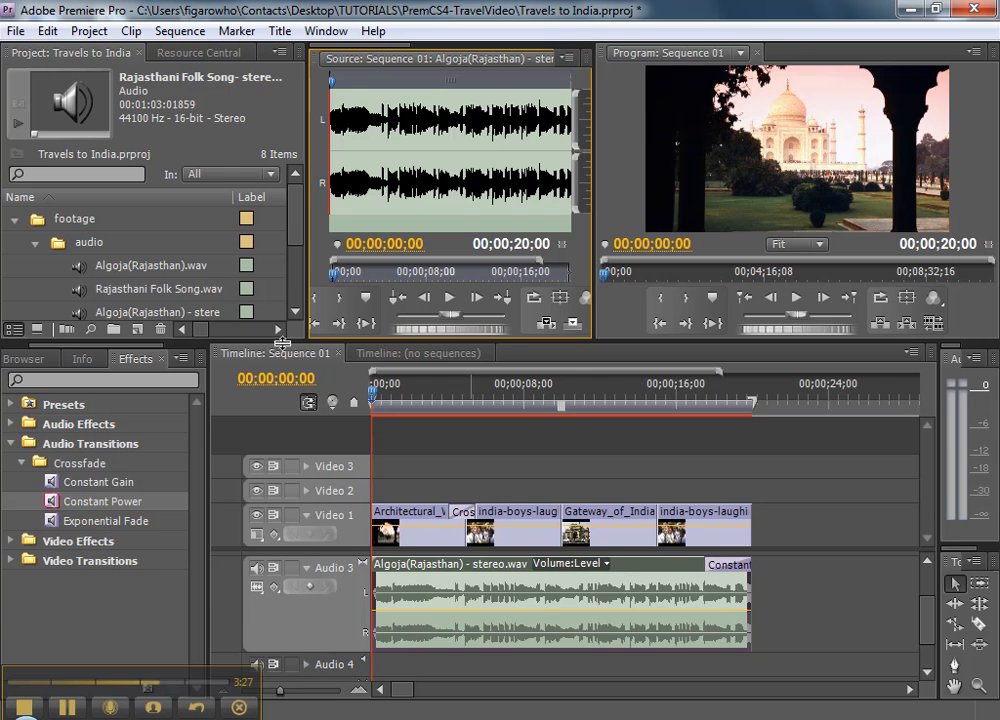
{"action": "left_click_drag", "start_coordinate": [283, 340], "coordinate": [288, 447]}
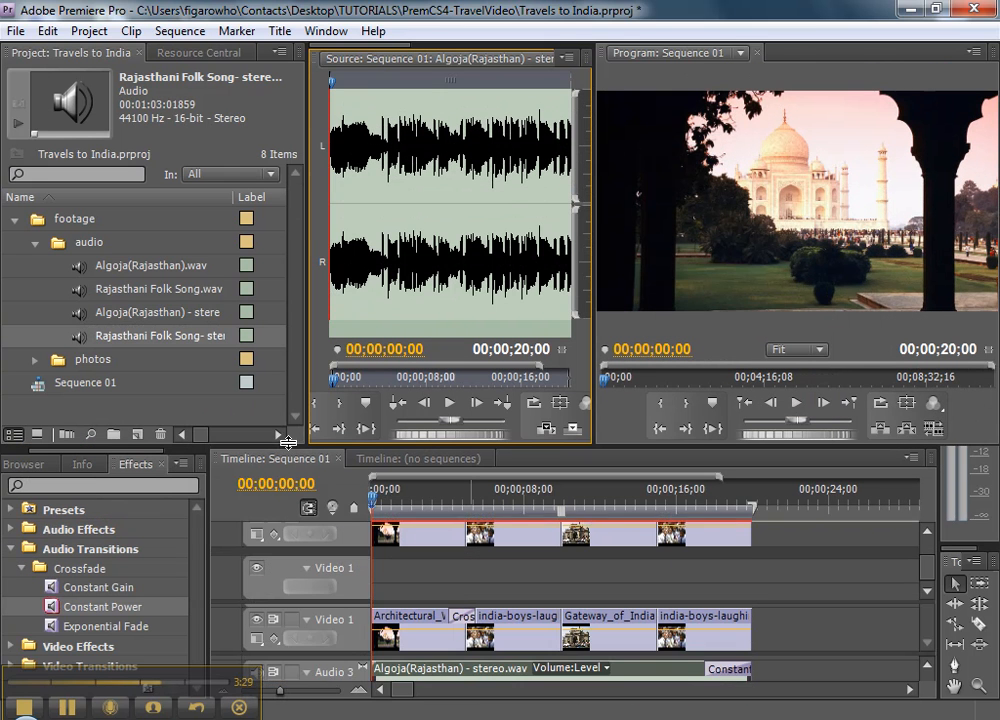
{"action": "mouse_move", "coordinate": [592, 199]}
{"action": "left_mouse_down"}
{"action": "mouse_move", "coordinate": [614, 199]}
{"action": "mouse_move", "coordinate": [576, 198]}
{"action": "mouse_move", "coordinate": [768, 203]}
{"action": "left_mouse_up"}
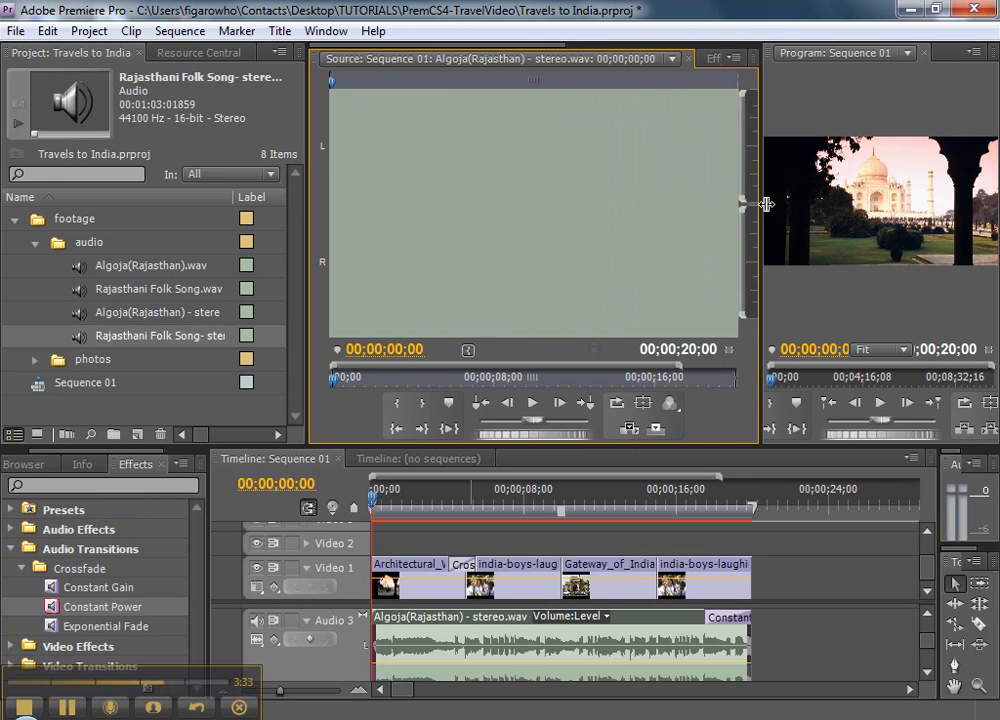
{"action": "left_click", "coordinate": [708, 59]}
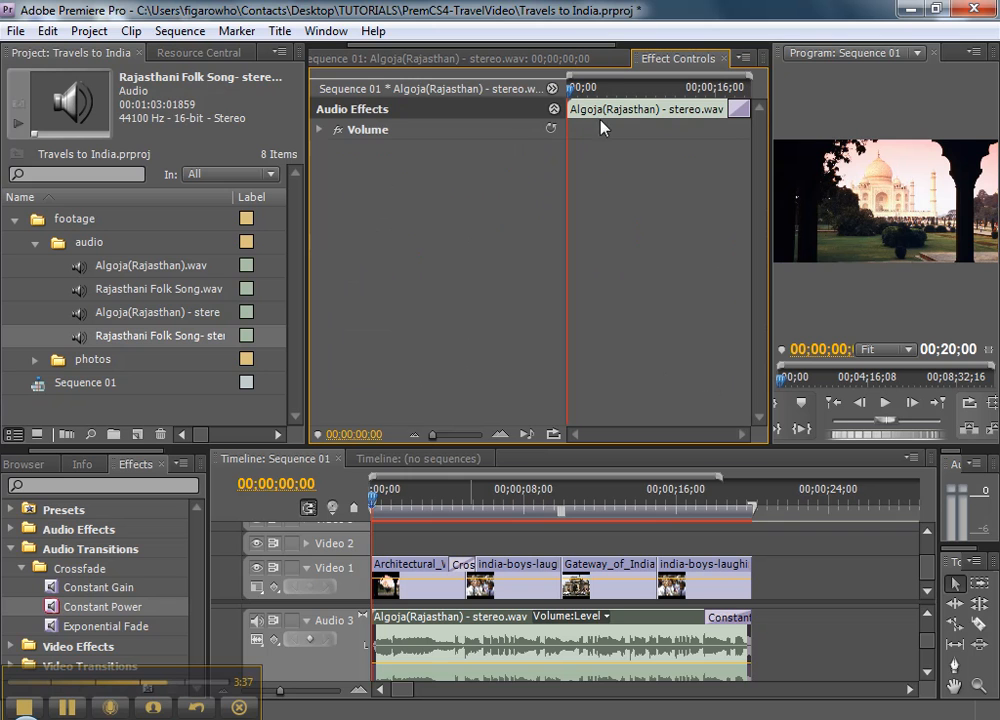
{"action": "left_click", "coordinate": [321, 131]}
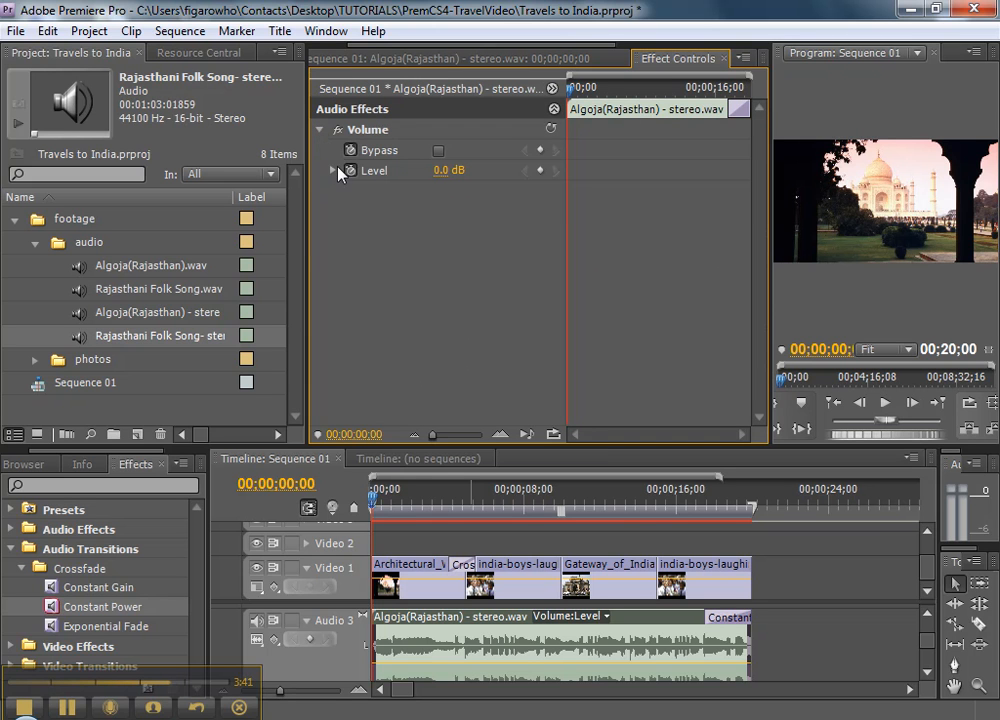
Add volume Level keyframes to the music at 00;00;00;00 and 00;00;02;08, setting the first one to -287.5 dB
{"action": "left_click", "coordinate": [541, 172]}
{"action": "left_click_drag", "start_coordinate": [396, 503], "coordinate": [414, 504]}
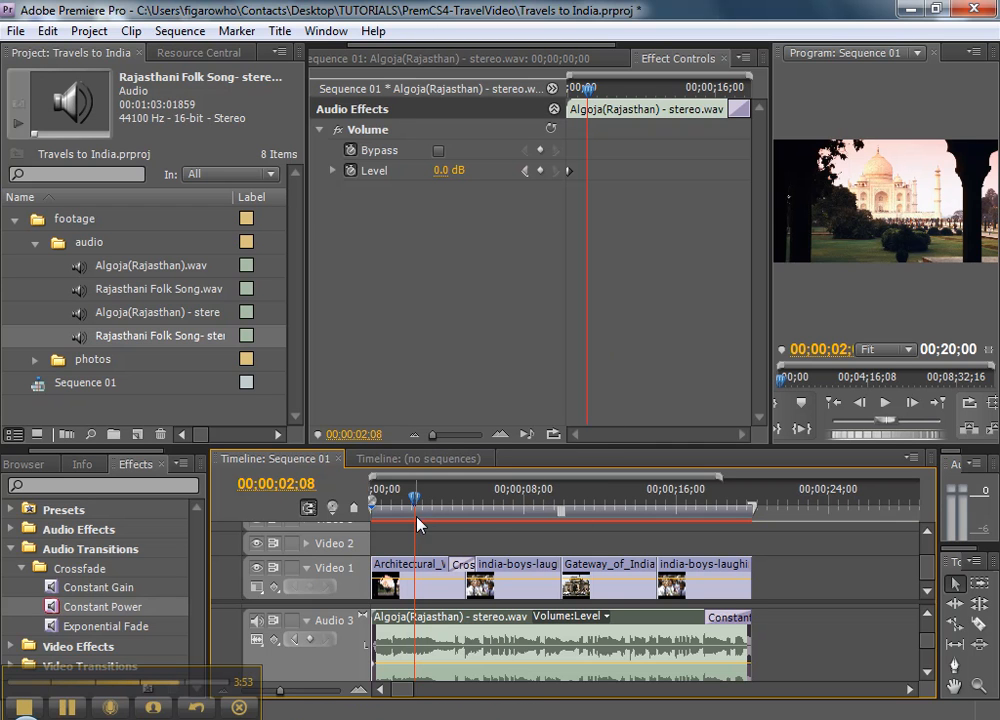
{"action": "left_click", "coordinate": [540, 170]}
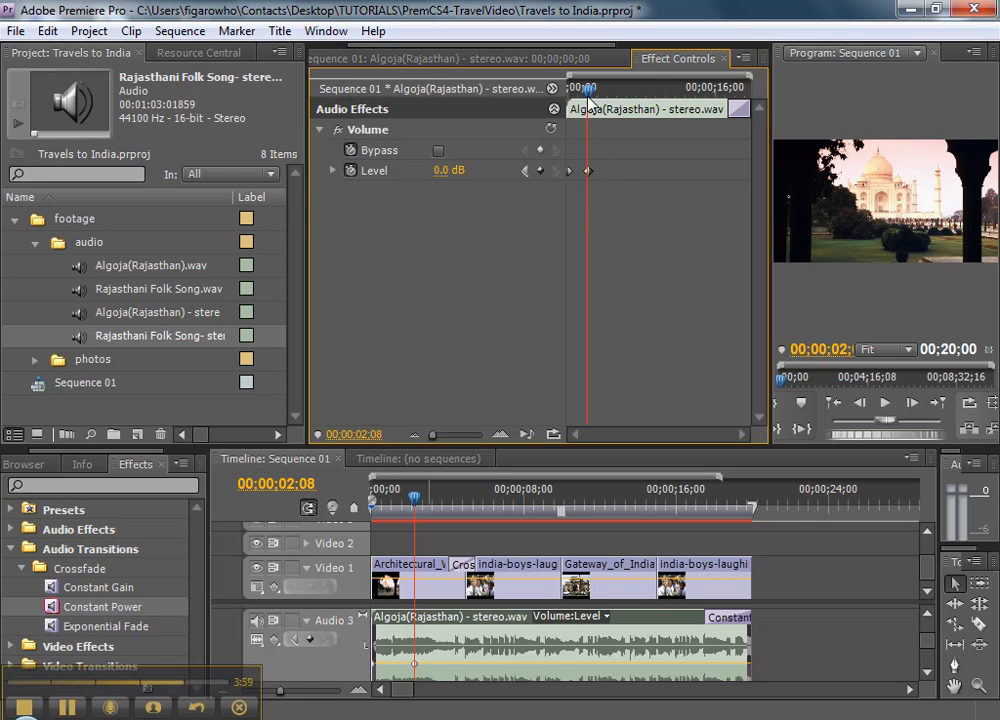
{"action": "key", "text": "Home"}
{"action": "mouse_move", "coordinate": [452, 170]}
{"action": "left_mouse_down"}
{"action": "mouse_move", "coordinate": [405, 170]}
{"action": "mouse_move", "coordinate": [460, 171]}
{"action": "mouse_move", "coordinate": [462, 183]}
{"action": "mouse_move", "coordinate": [464, 170]}
{"action": "left_mouse_up"}
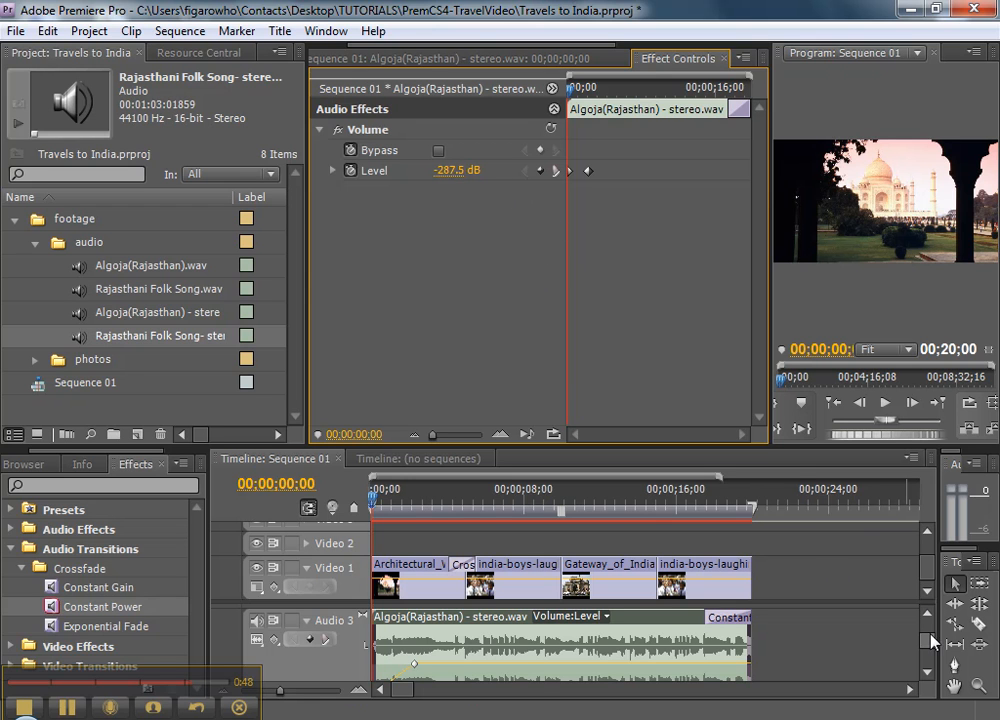
Enlarge the timeline area upward and scrub through the first second of the music to examine the keyframed volume rise
{"action": "left_click_drag", "start_coordinate": [743, 445], "coordinate": [742, 289]}
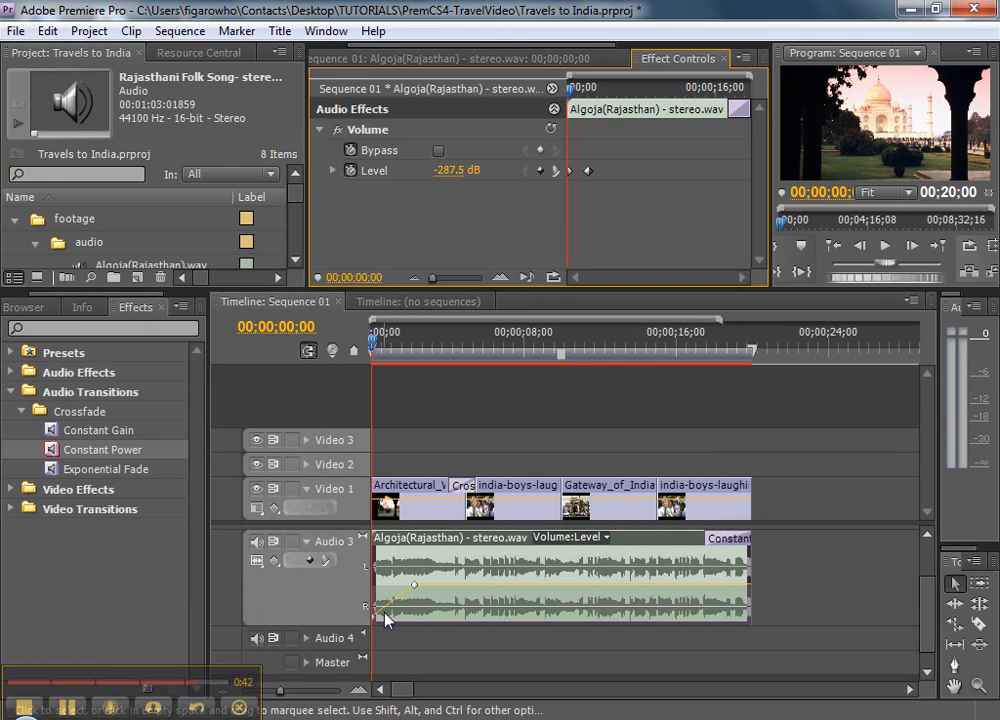
{"action": "left_click", "coordinate": [380, 349]}
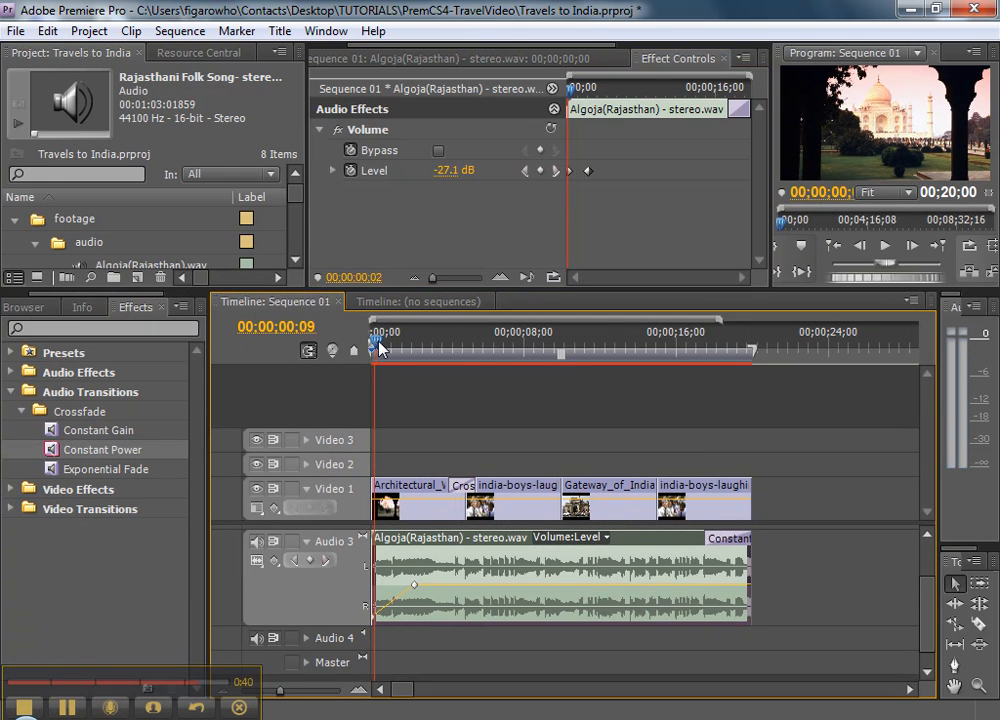
{"action": "left_click_drag", "start_coordinate": [379, 343], "coordinate": [390, 343]}
{"action": "key", "text": "ctrl+s"}
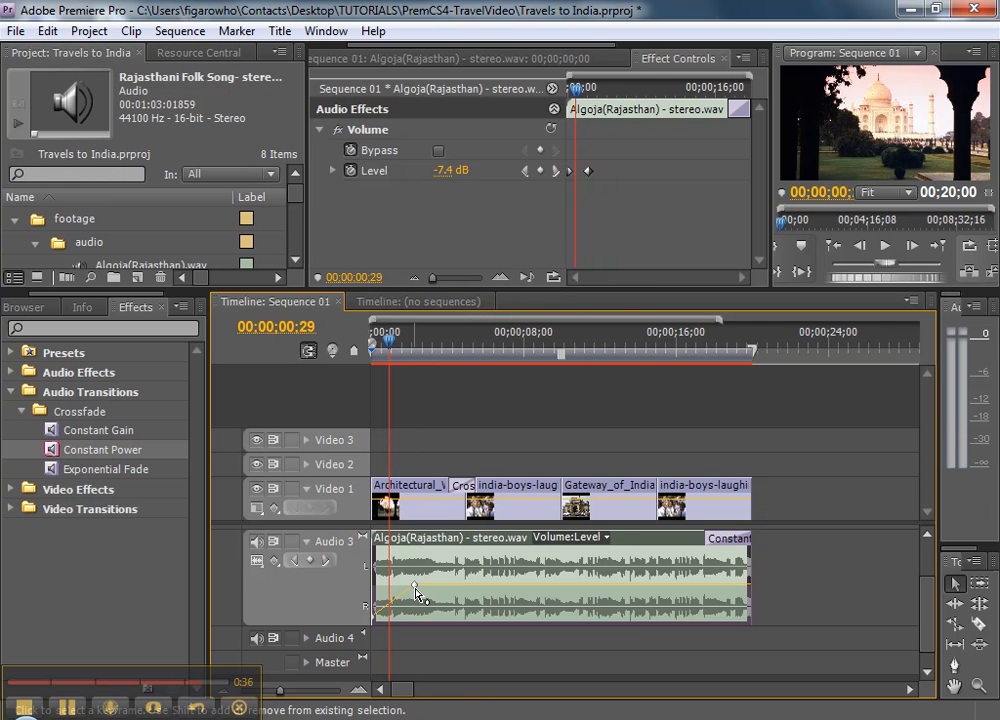
Apply Ease In interpolation to the music's second Level keyframe, at 00;00;02;08
{"action": "left_click", "coordinate": [415, 588]}
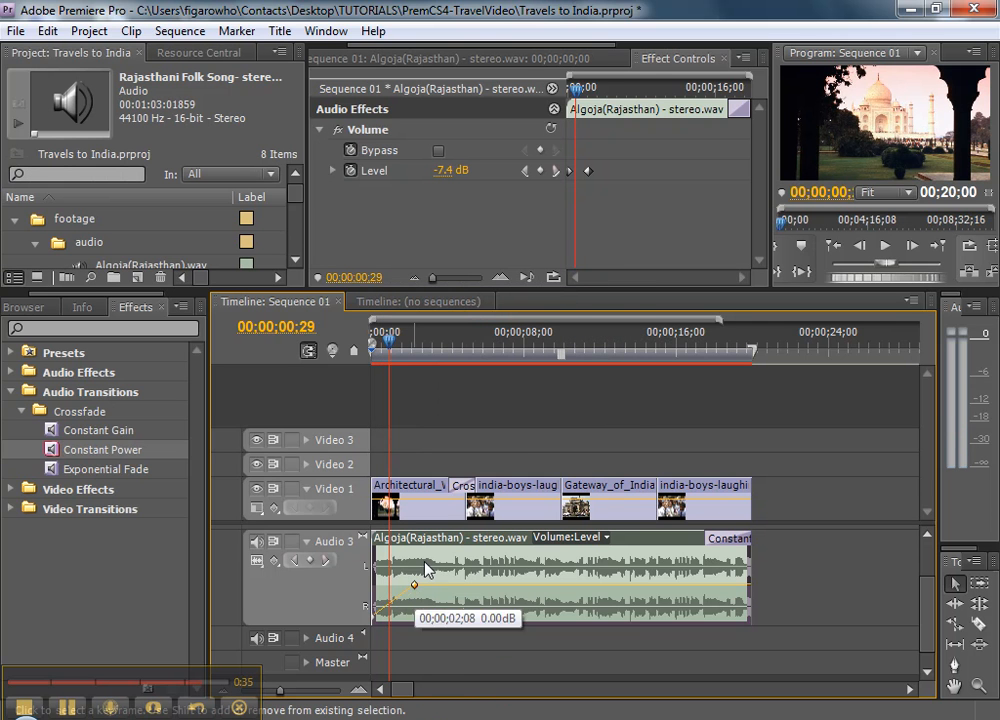
{"action": "left_click", "coordinate": [586, 174]}
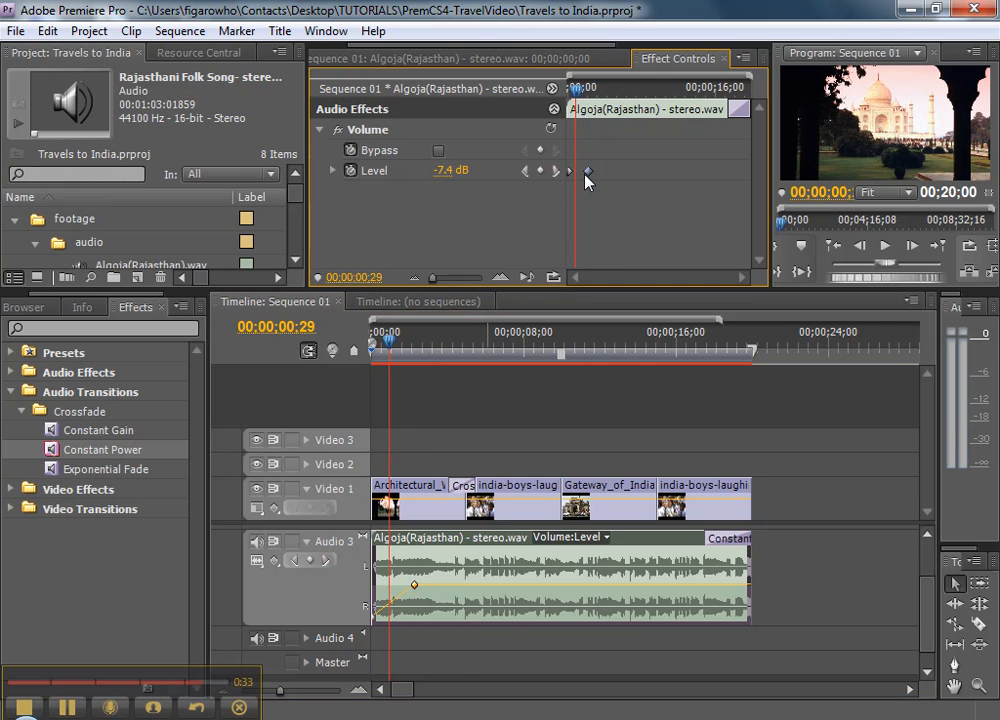
{"action": "left_click", "coordinate": [415, 587]}
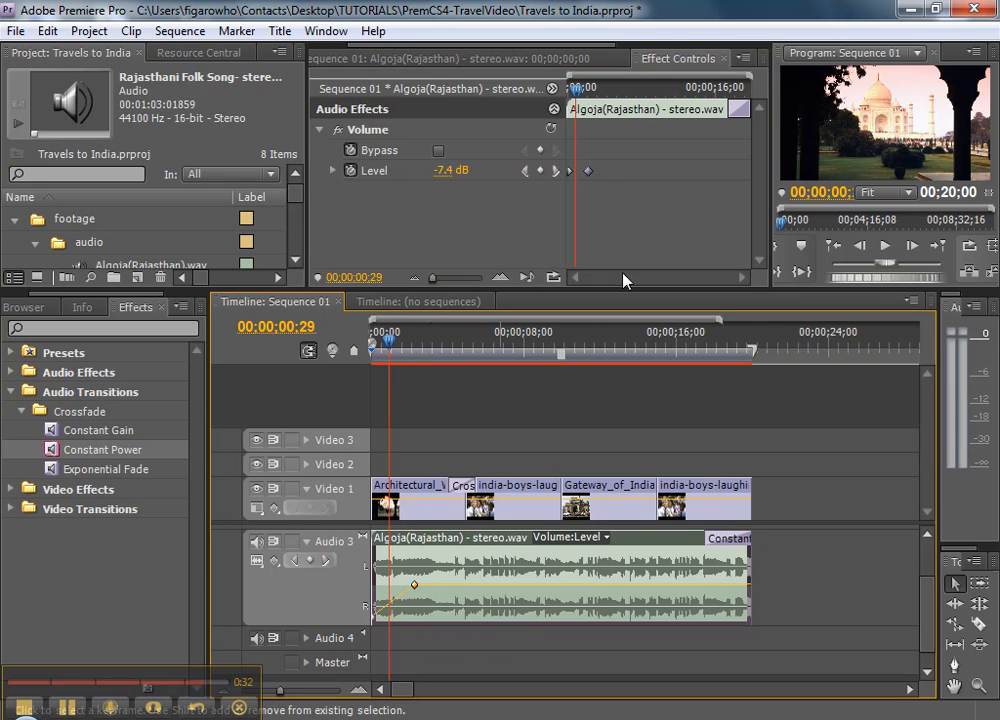
{"action": "right_click", "coordinate": [588, 172]}
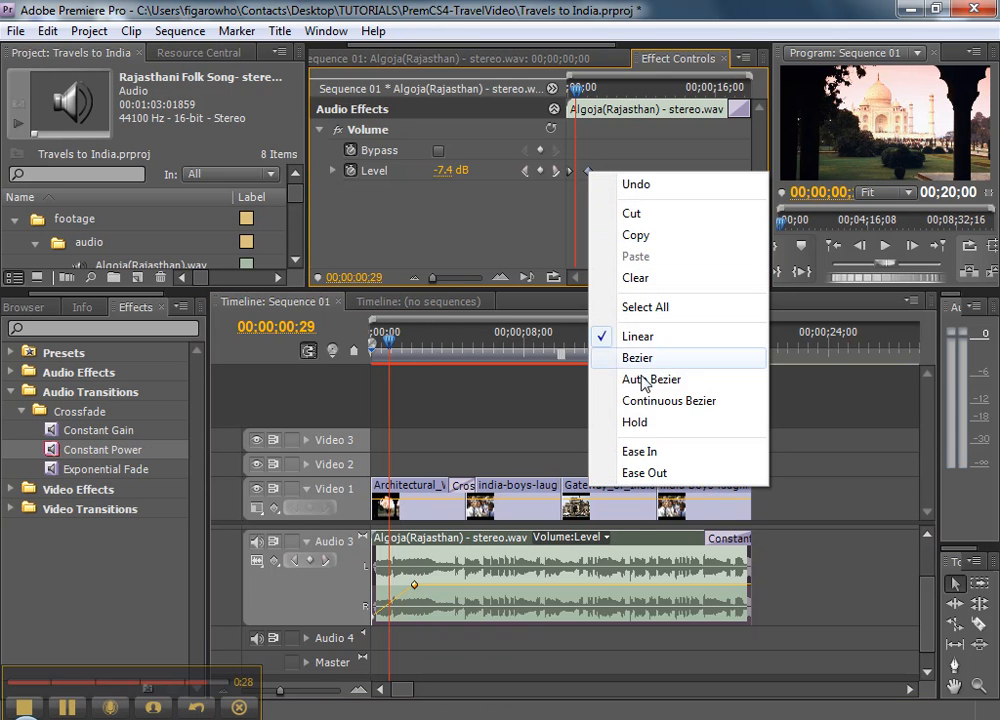
{"action": "left_click", "coordinate": [639, 452]}
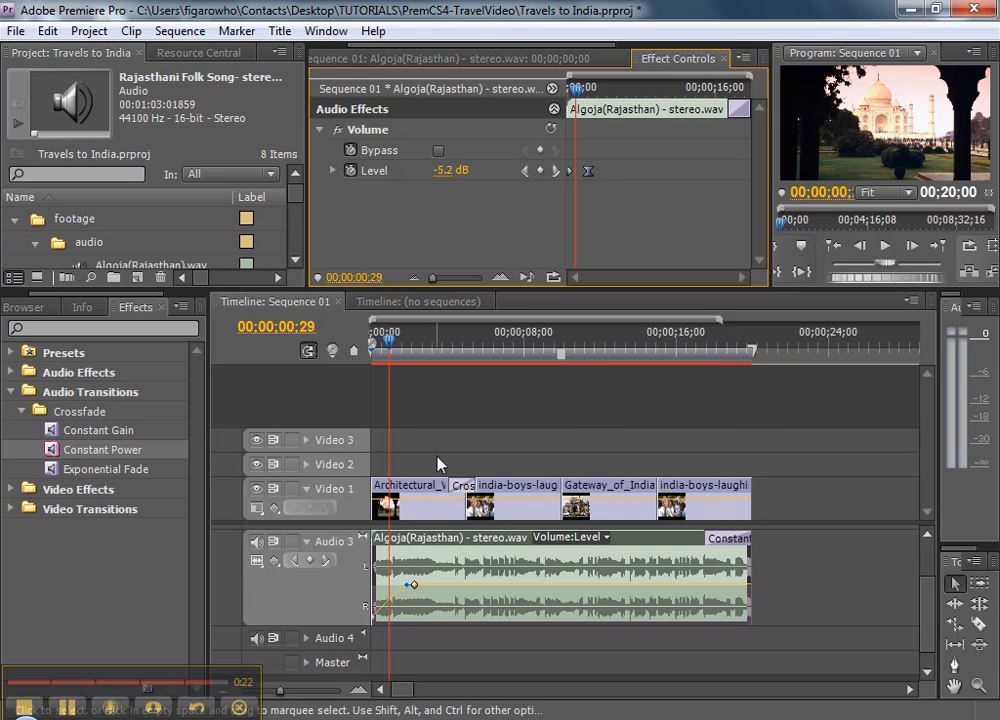
Cancel the preview rendering and play the first few seconds of the sequence to check the eased fade-in
{"action": "key", "text": "Return"}
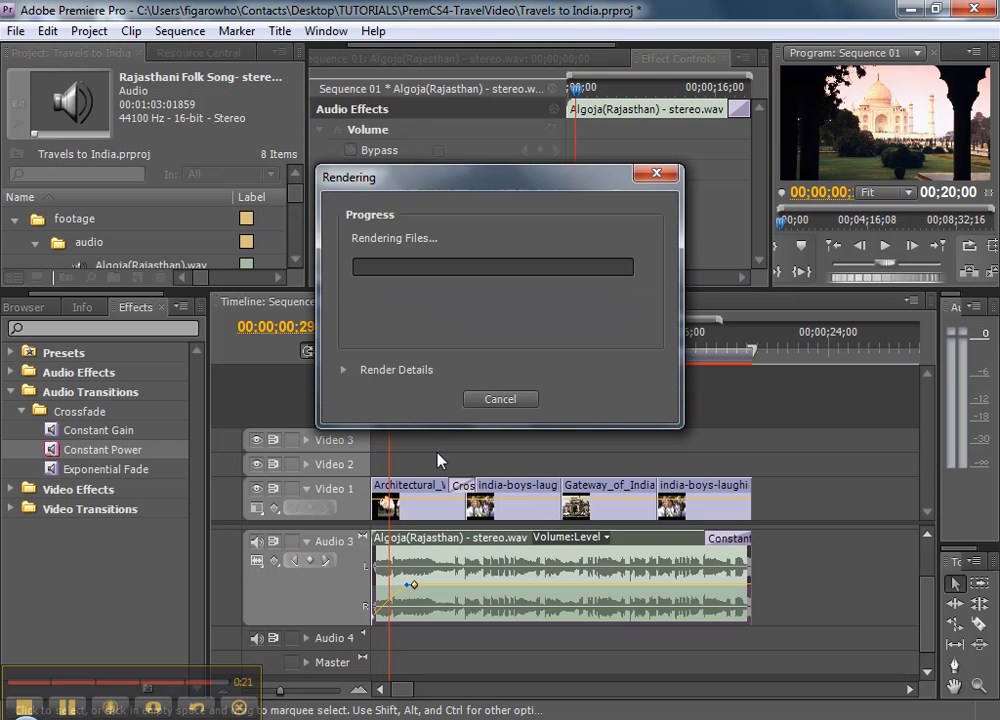
{"action": "left_click", "coordinate": [490, 401]}
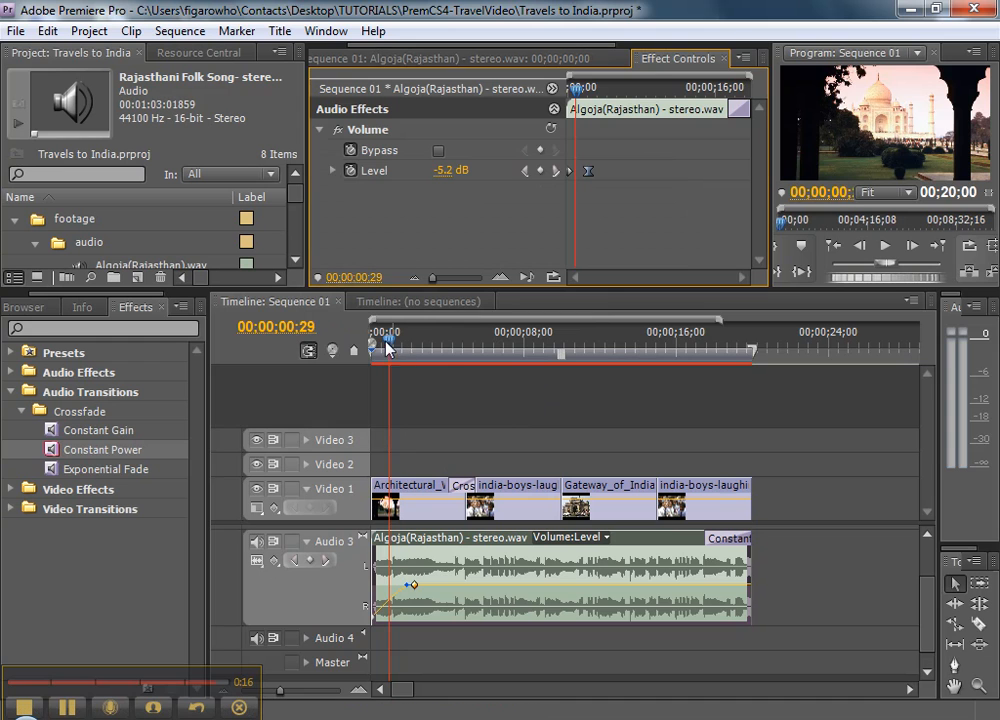
{"action": "left_click_drag", "start_coordinate": [388, 346], "coordinate": [354, 346]}
{"action": "key", "text": "space"}
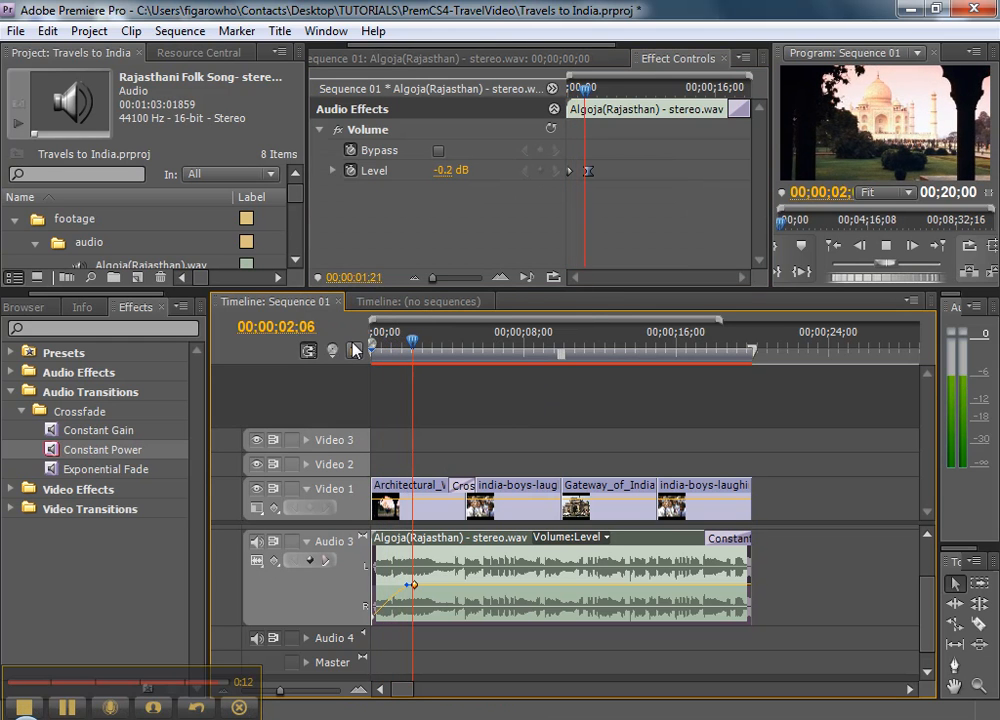
{"action": "key", "text": "space"}
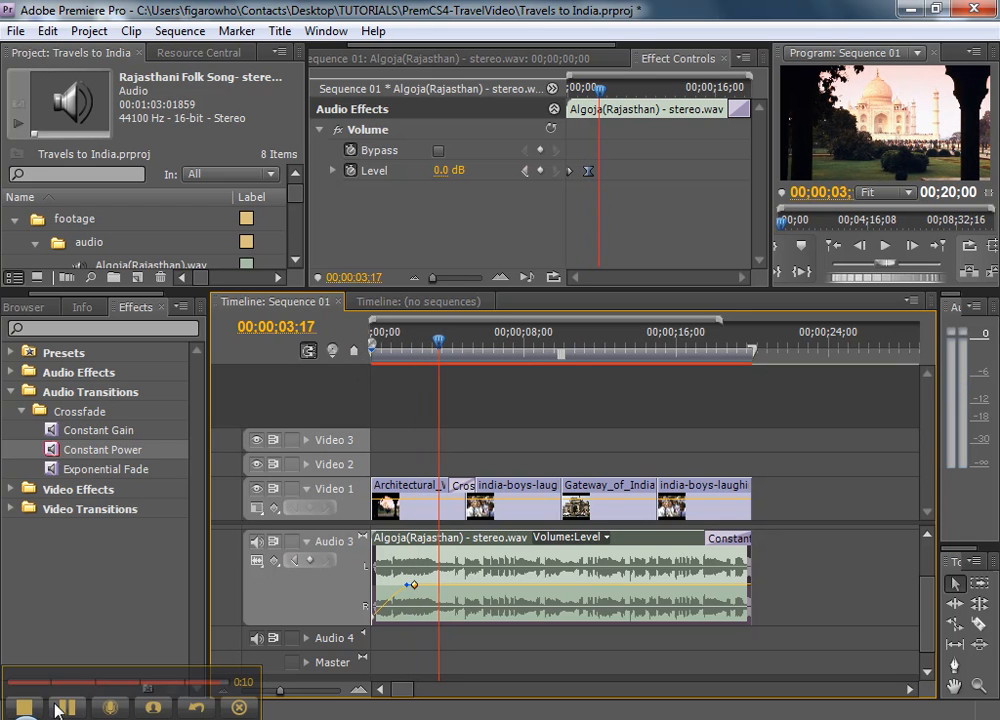